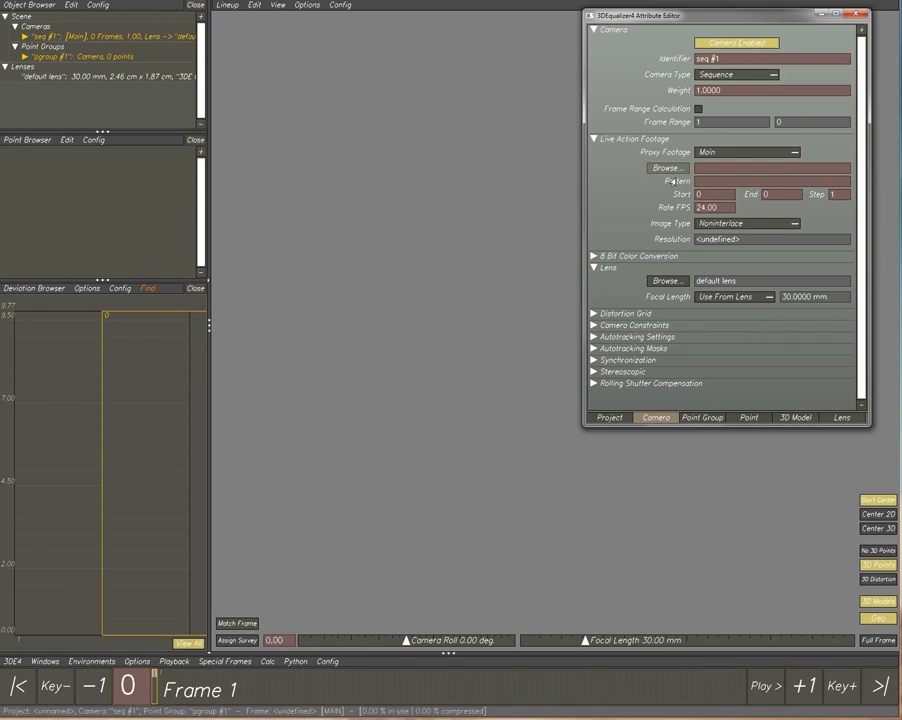
Load the Shot_16_Ground_Shot_Windmill_Tracking.0000000.tif sequence from e:\WDSTORAGE Update\Shot-24_Ground_Shot_Windmill\!_Footage_4K_TIF_Tracking as the camera's live action footage
{"action": "left_click", "coordinate": [559, 78]}
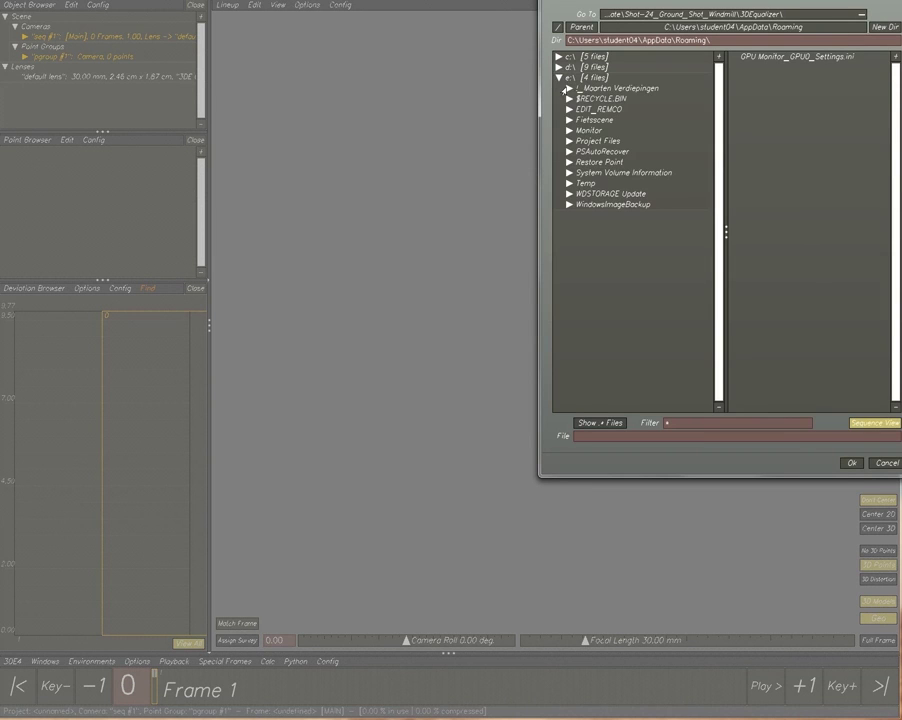
{"action": "left_click", "coordinate": [598, 194]}
{"action": "left_click", "coordinate": [569, 193]}
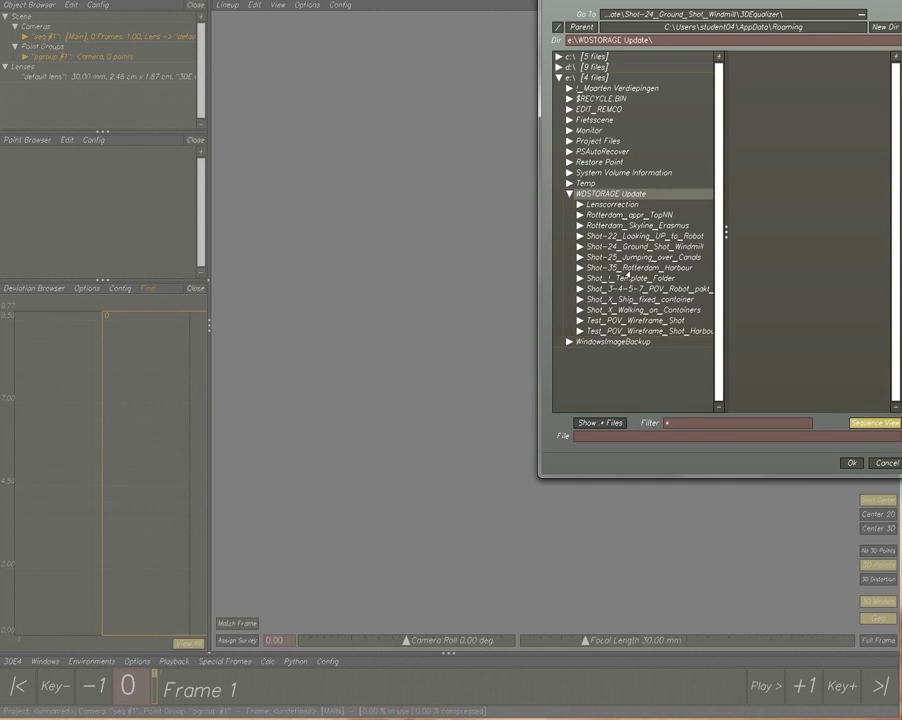
{"action": "left_click", "coordinate": [628, 246]}
{"action": "left_click", "coordinate": [580, 246]}
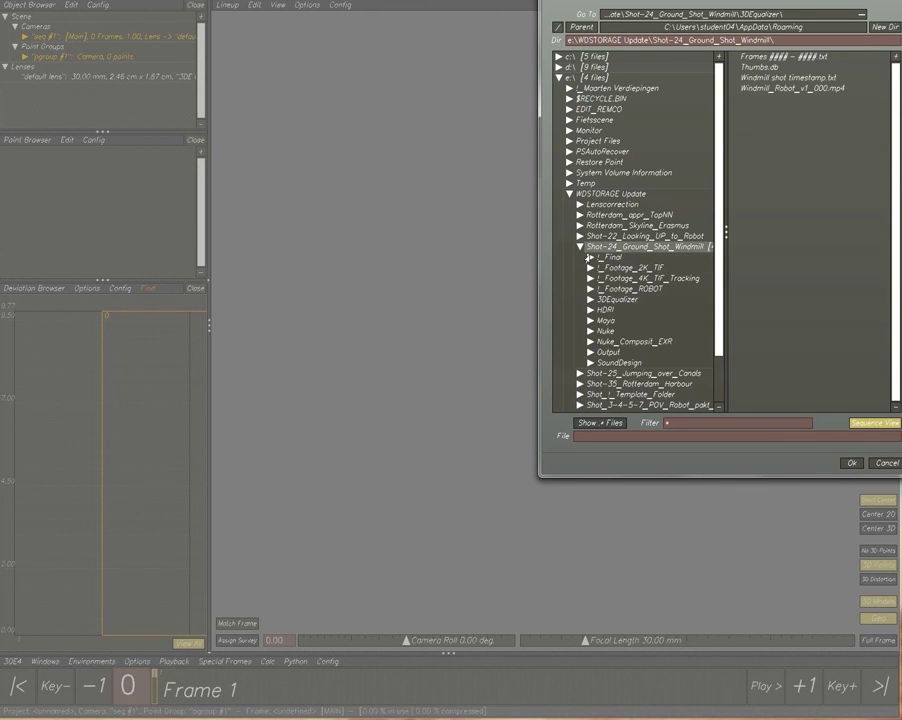
{"action": "left_click", "coordinate": [635, 279]}
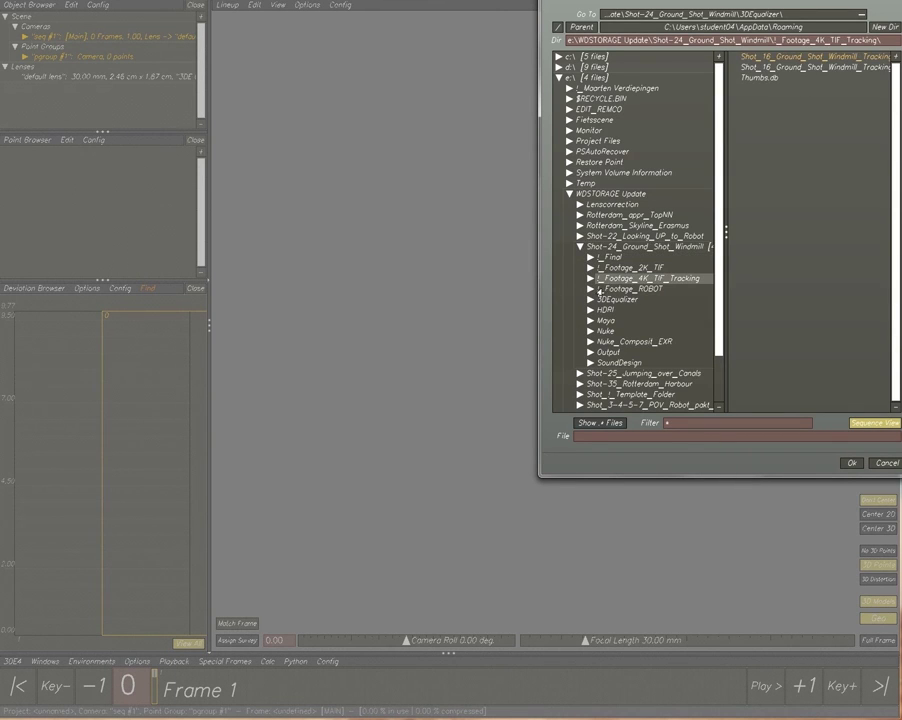
{"action": "left_click_drag", "start_coordinate": [545, 138], "coordinate": [434, 138]}
{"action": "left_click", "coordinate": [711, 58]}
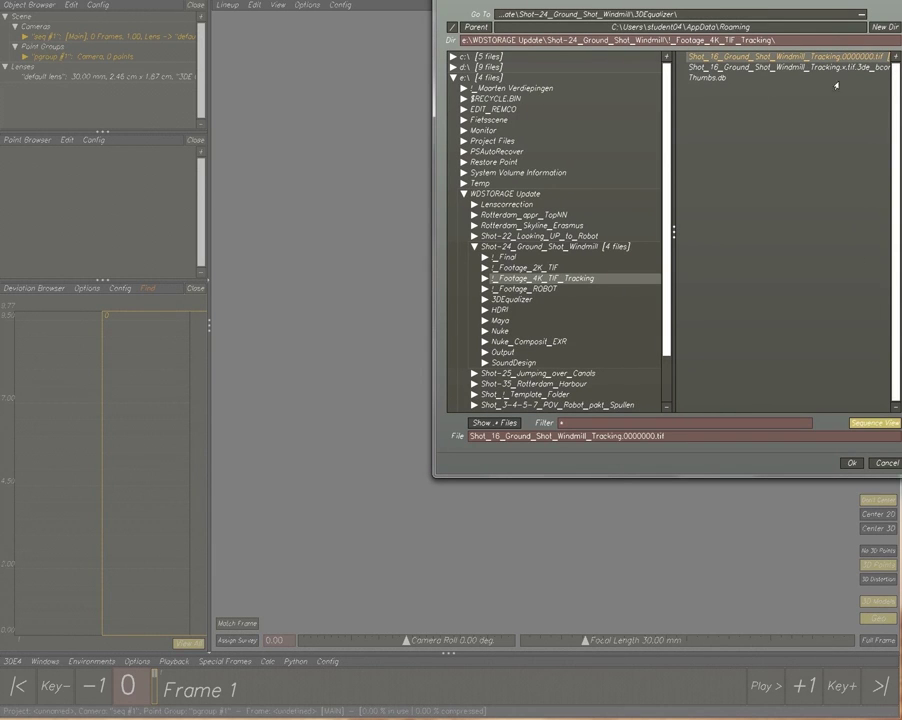
{"action": "left_click", "coordinate": [851, 462]}
Clear the attribute editor out of the way, show the footage in the overview and scrub to about frame 93
{"action": "left_click_drag", "start_coordinate": [772, 22], "coordinate": [836, 16]}
{"action": "key", "text": "F1"}
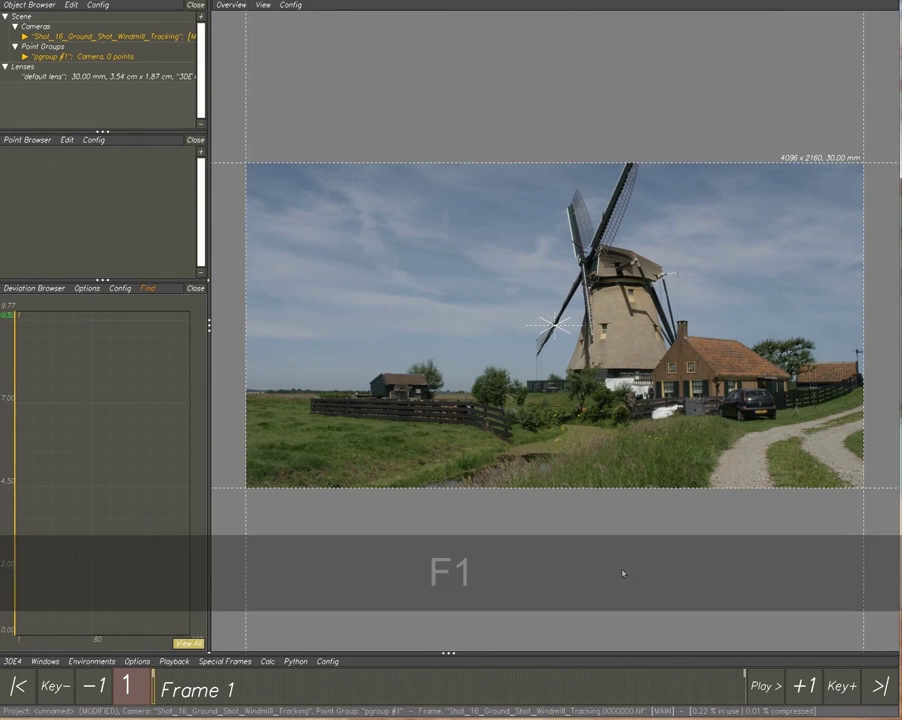
{"action": "left_click_drag", "start_coordinate": [310, 696], "coordinate": [464, 694]}
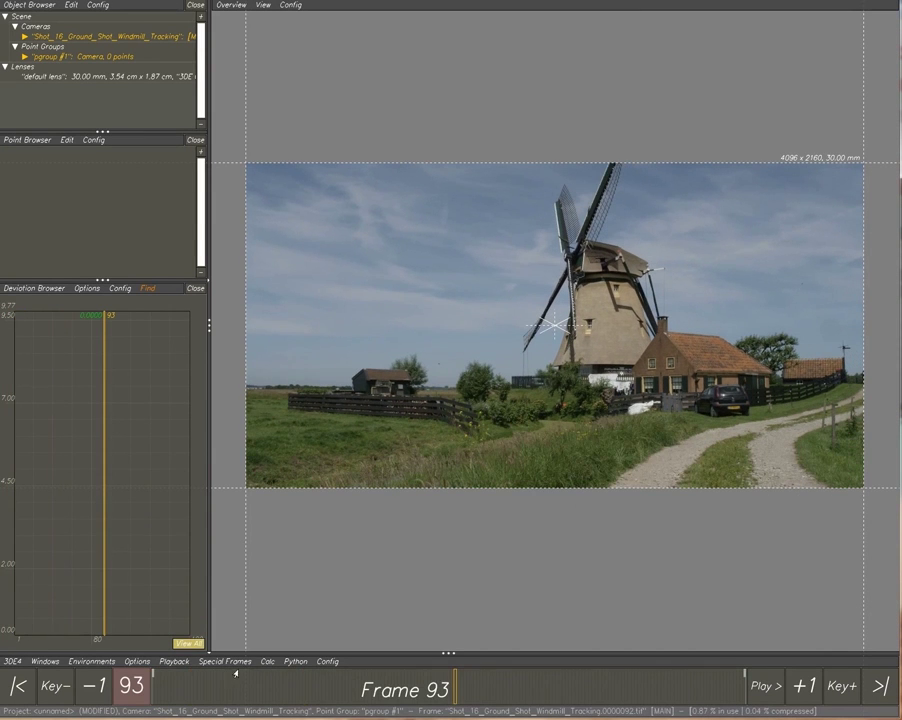
Import the buffer compression file for the footage and return to frame 1
{"action": "left_click", "coordinate": [174, 661]}
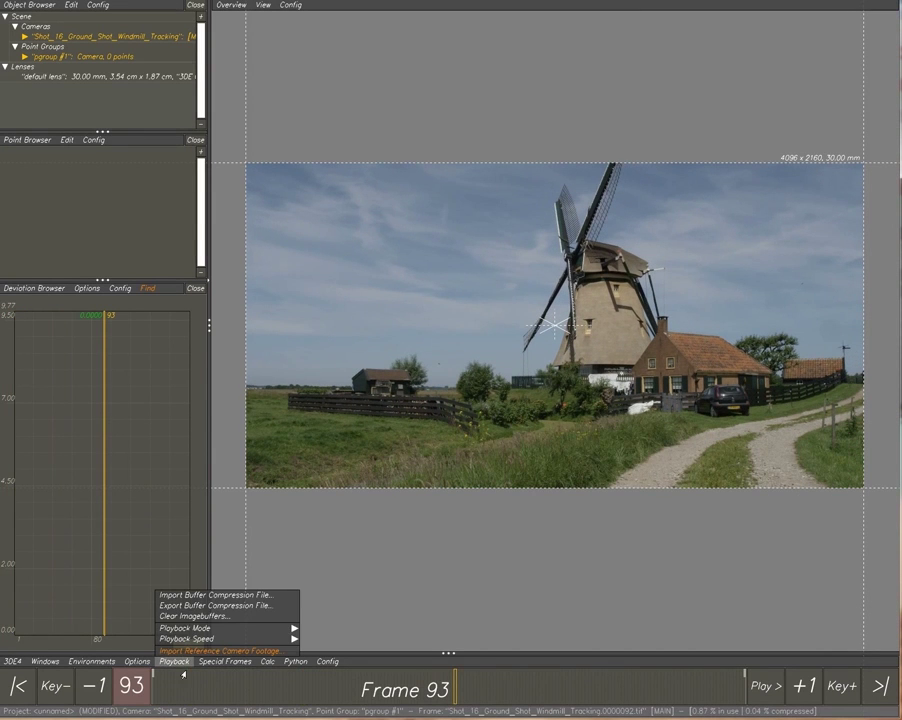
{"action": "left_click", "coordinate": [210, 595]}
{"action": "left_click_drag", "start_coordinate": [457, 692], "coordinate": [117, 697]}
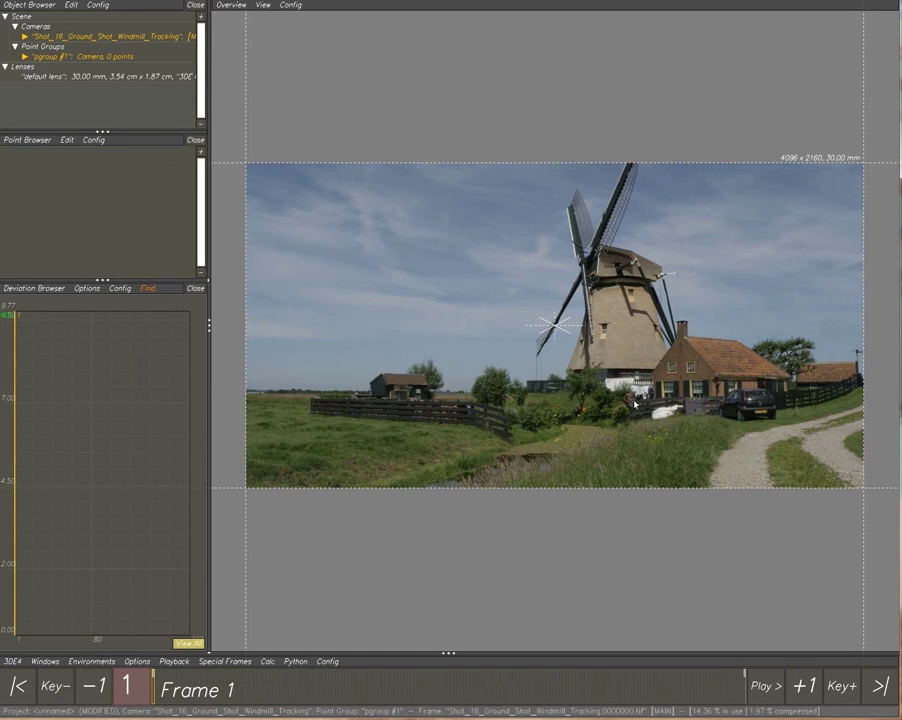
In manual tracking at frame 1, add a tracking point on the light stone low on the gravel path and fit its boxes closely
{"action": "key", "text": "F2"}
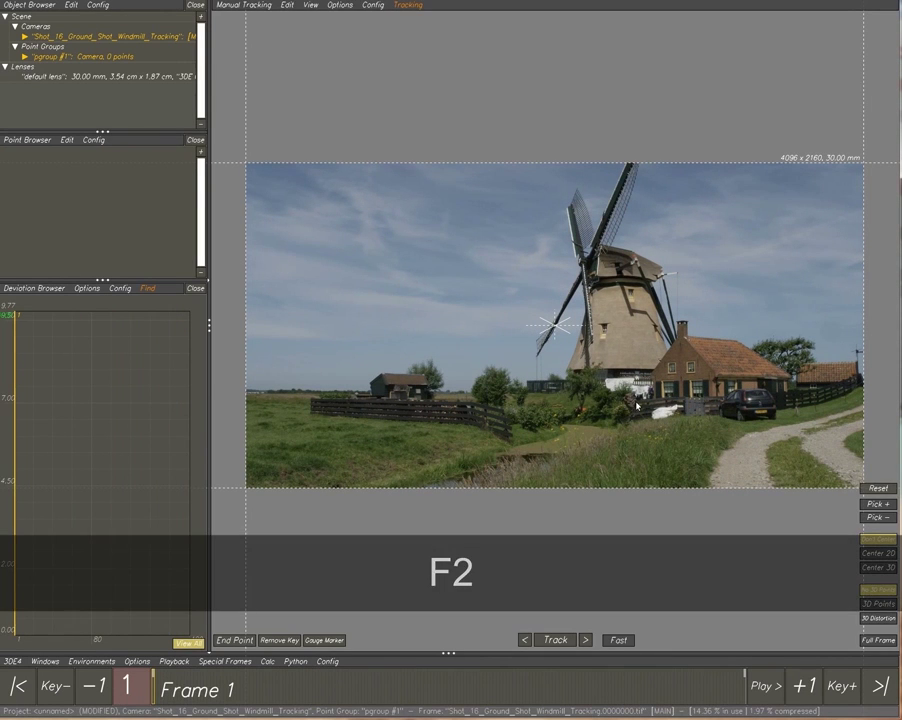
{"action": "middle_click_drag", "start_coordinate": [767, 470], "coordinate": [733, 457]}
{"action": "scroll", "coordinate": [760, 458], "scroll_direction": "up", "scroll_amount": 10}
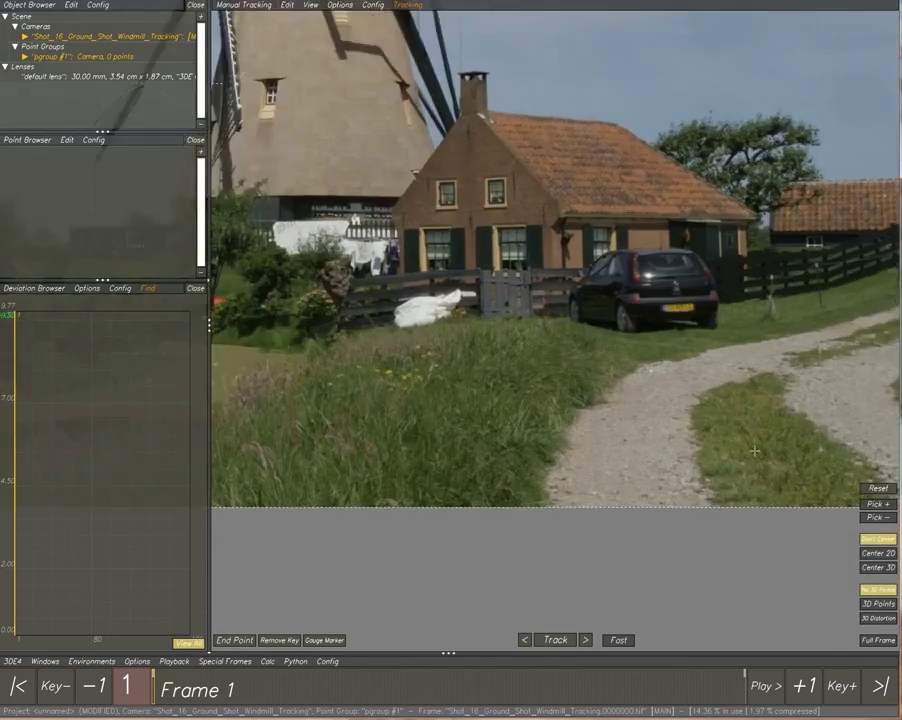
{"action": "scroll", "coordinate": [697, 445], "scroll_direction": "up", "scroll_amount": 2}
{"action": "scroll", "coordinate": [626, 504], "scroll_direction": "up", "scroll_amount": 3}
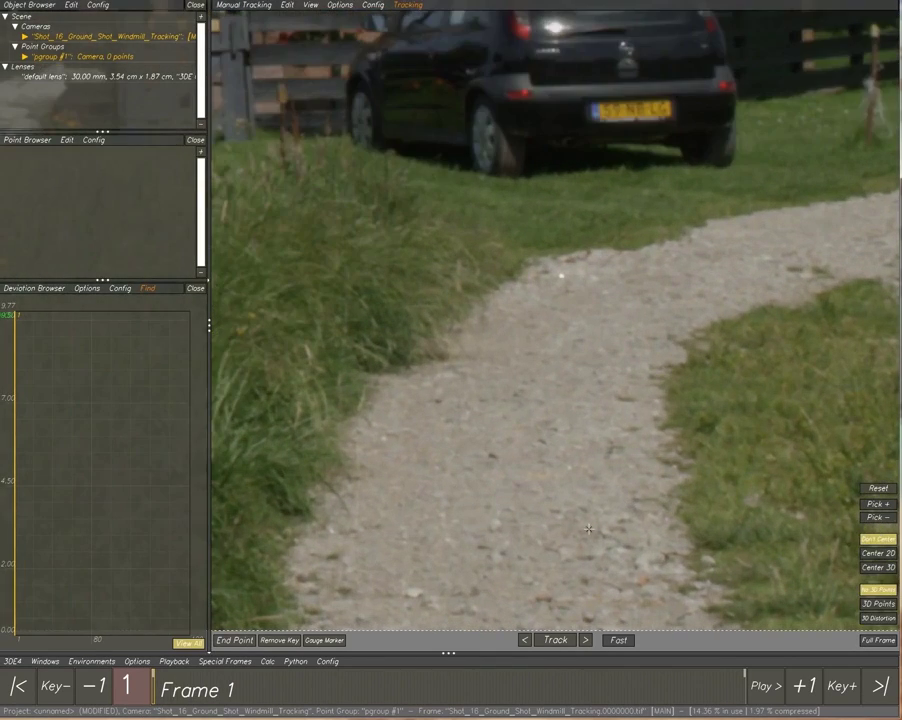
{"action": "middle_click_drag", "start_coordinate": [589, 529], "coordinate": [577, 426]}
{"action": "left_click_drag", "start_coordinate": [200, 689], "coordinate": [114, 682]}
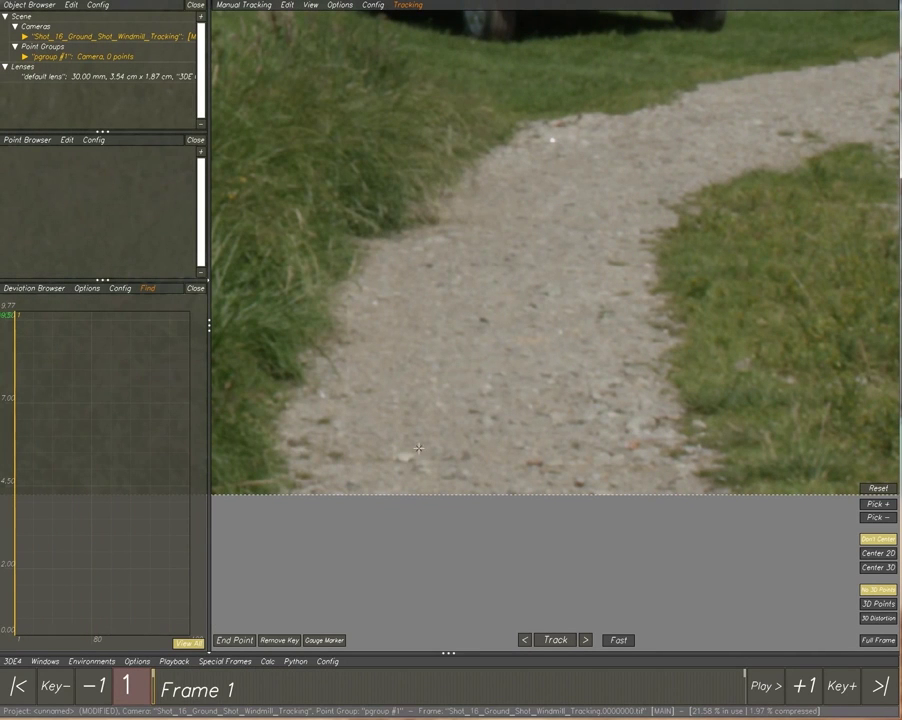
{"action": "right_click", "coordinate": [482, 321], "text": "ctrl"}
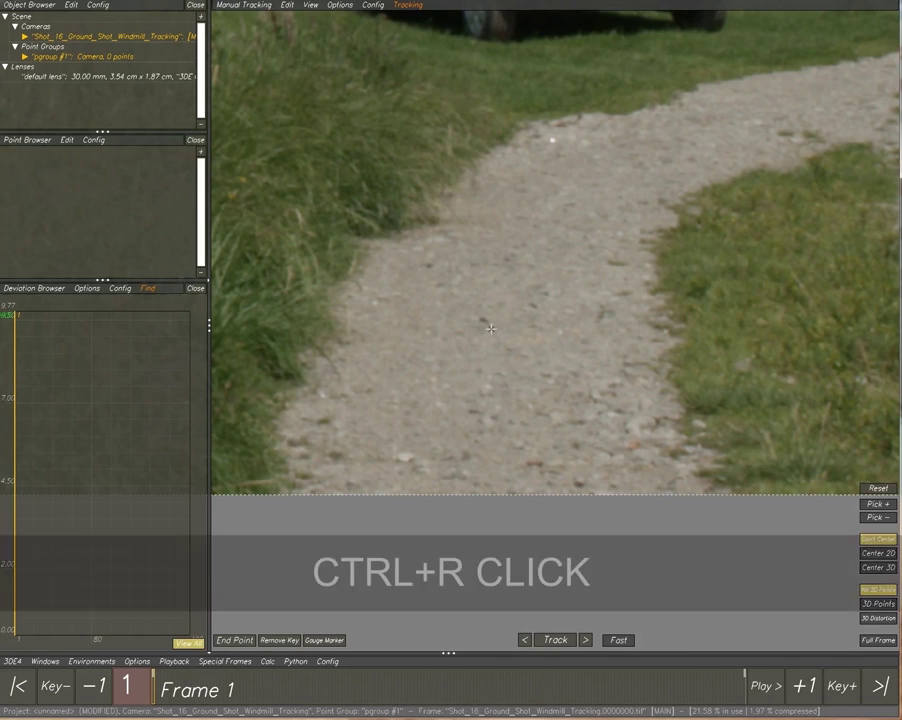
{"action": "left_click_drag", "start_coordinate": [567, 278], "coordinate": [505, 303]}
{"action": "left_click_drag", "start_coordinate": [410, 384], "coordinate": [414, 470]}
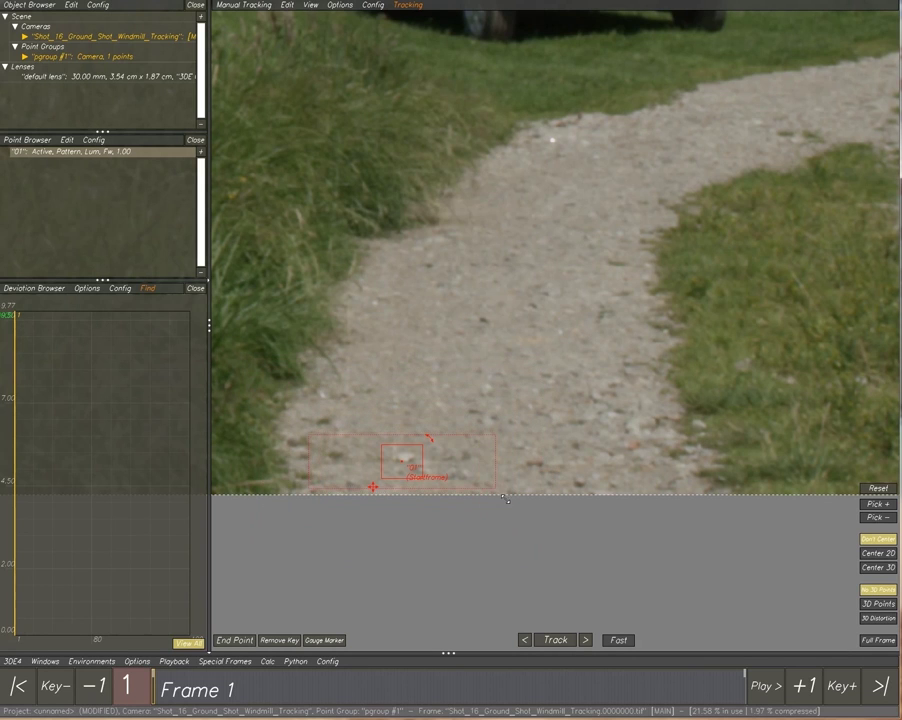
Center the view on the point in 2D, track it forward through the sequence and return to frame 1
{"action": "right_click_drag", "start_coordinate": [504, 502], "coordinate": [765, 546]}
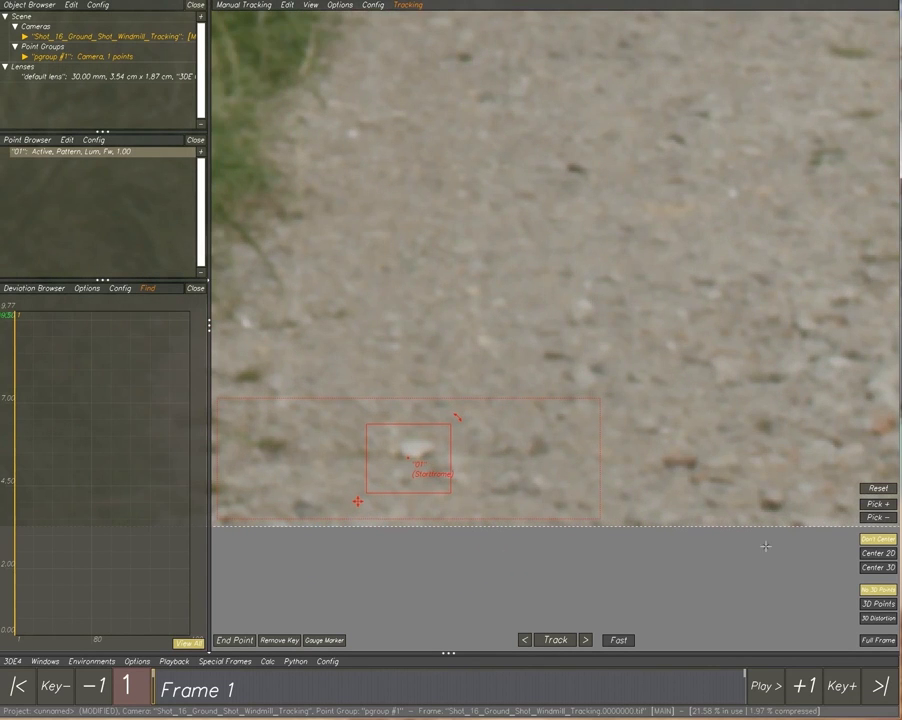
{"action": "left_click", "coordinate": [880, 556]}
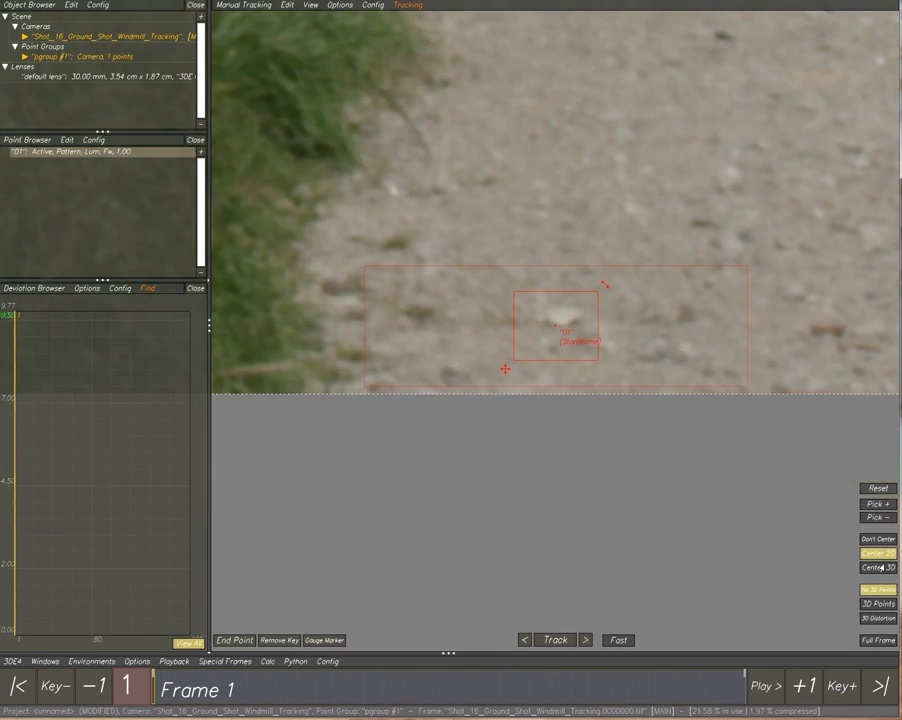
{"action": "left_click", "coordinate": [565, 646]}
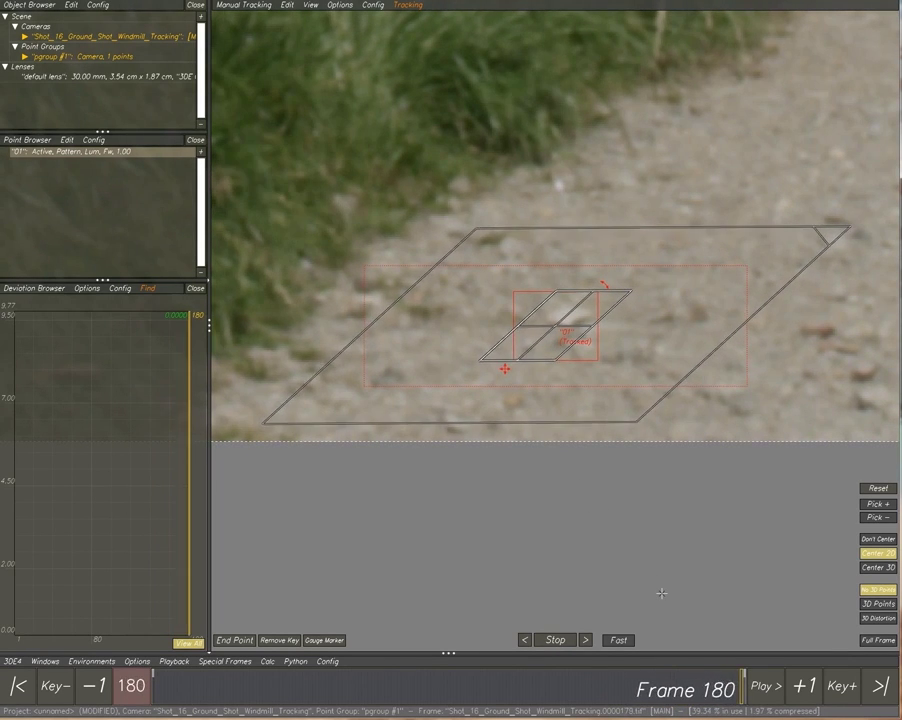
{"action": "left_click_drag", "start_coordinate": [748, 690], "coordinate": [153, 690]}
Stop centering the view and examine the gravel path between frames 1 and 50 for another trackable feature
{"action": "scroll", "coordinate": [443, 347], "scroll_direction": "down", "scroll_amount": 5}
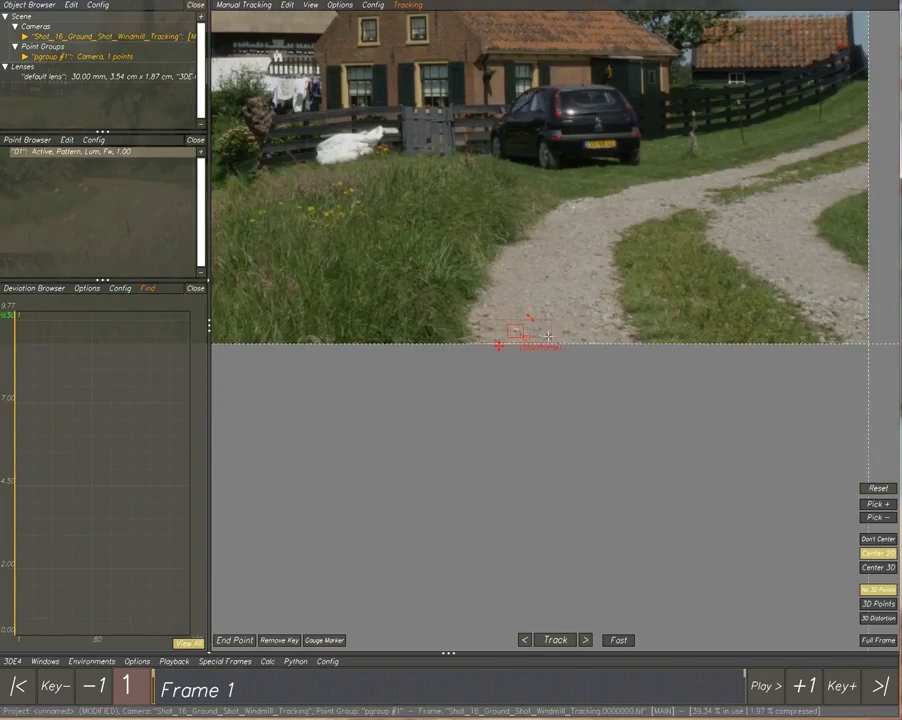
{"action": "scroll", "coordinate": [531, 272], "scroll_direction": "up", "scroll_amount": 5}
{"action": "scroll", "coordinate": [531, 272], "scroll_direction": "up", "scroll_amount": 5}
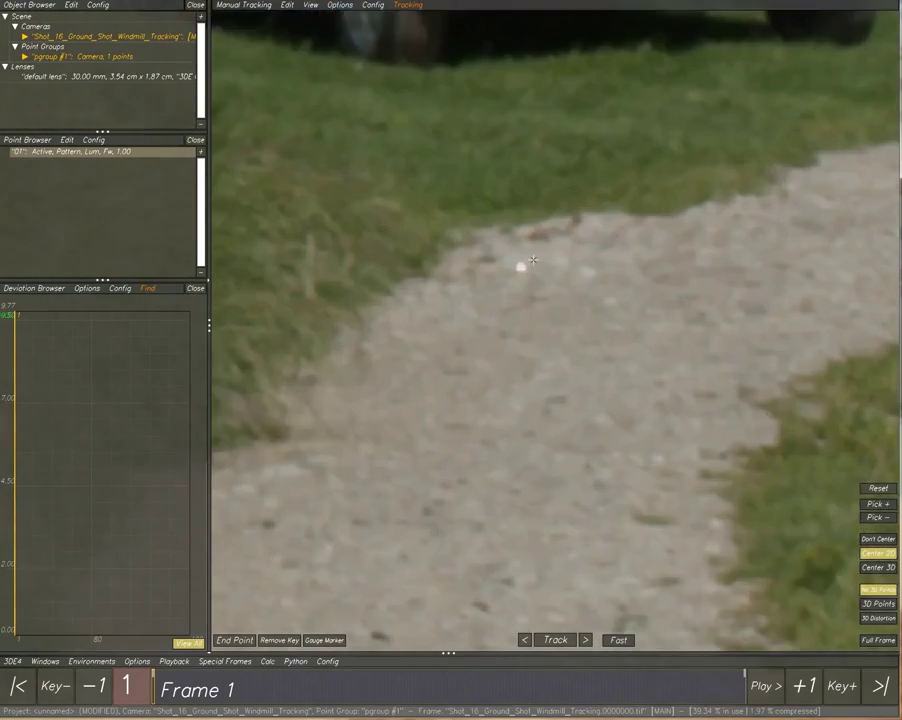
{"action": "key", "text": "t"}
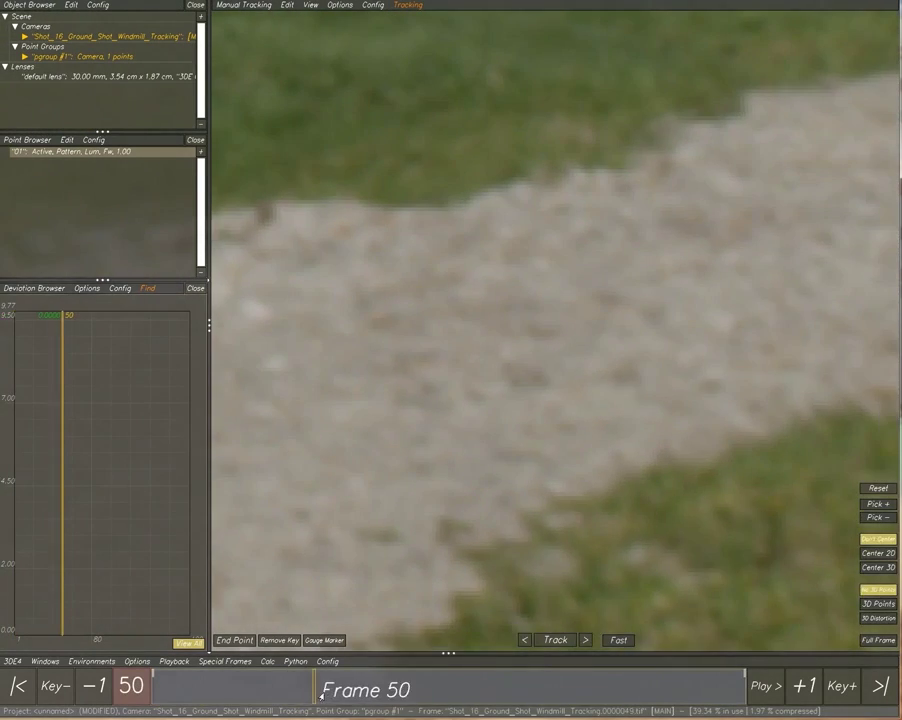
{"action": "scroll", "coordinate": [466, 541], "scroll_direction": "down", "scroll_amount": 5}
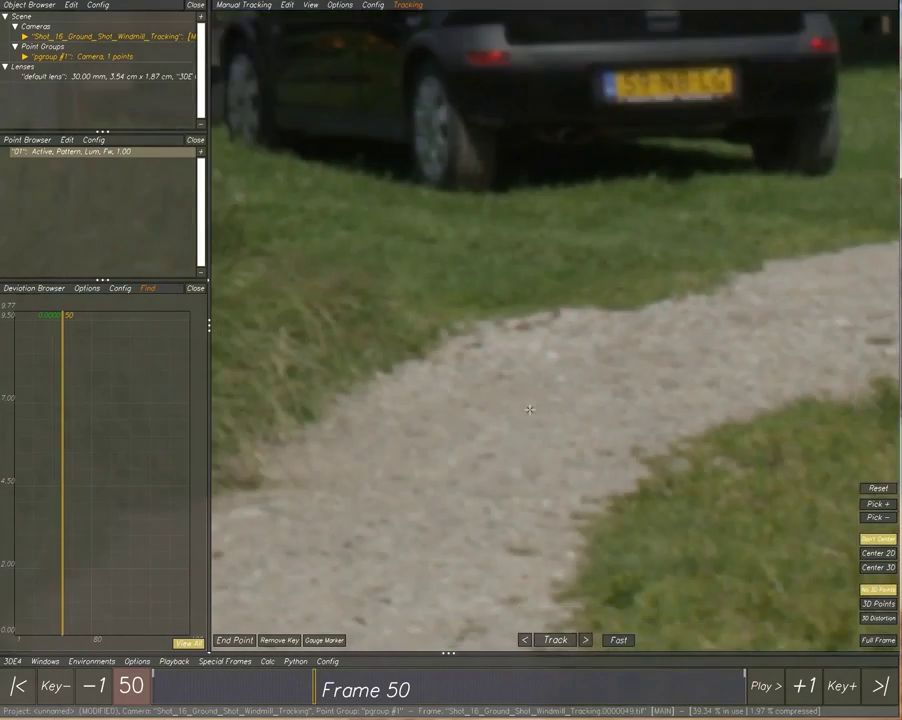
{"action": "left_click_drag", "start_coordinate": [316, 688], "coordinate": [268, 688]}
{"action": "middle_click_drag", "start_coordinate": [710, 533], "coordinate": [546, 511]}
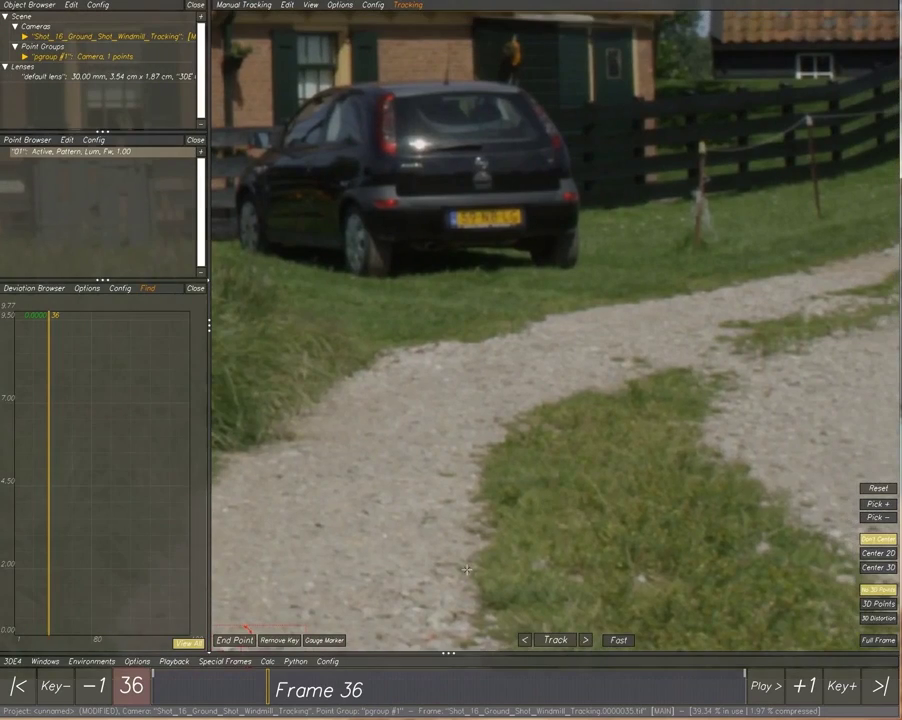
{"action": "left_click_drag", "start_coordinate": [278, 703], "coordinate": [155, 697]}
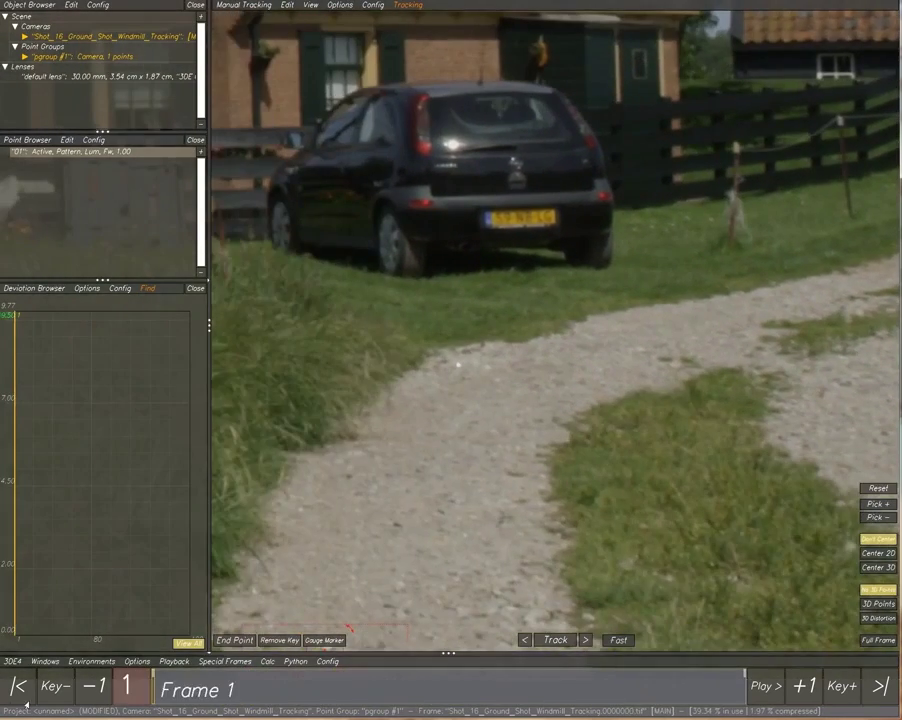
Add a second tracking point on the small grass tufts in the gravel path at frame 1 and tighten its pattern and search boxes
{"action": "scroll", "coordinate": [704, 383], "scroll_direction": "up", "scroll_amount": 5}
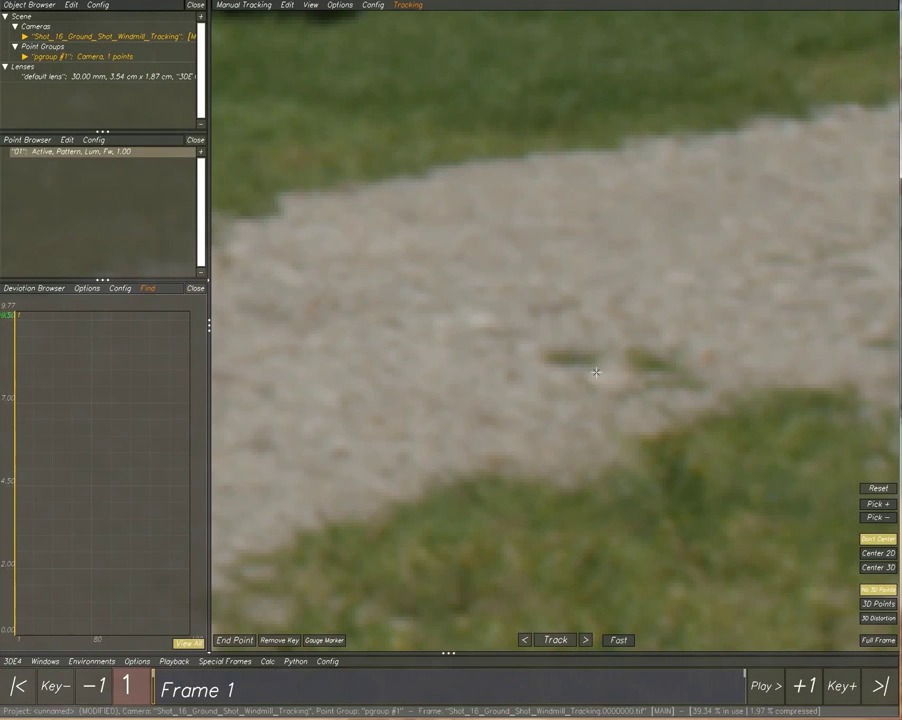
{"action": "left_click", "coordinate": [596, 373], "text": "ctrl"}
{"action": "left_click_drag", "start_coordinate": [856, 191], "coordinate": [713, 300]}
{"action": "left_click_drag", "start_coordinate": [431, 465], "coordinate": [438, 413]}
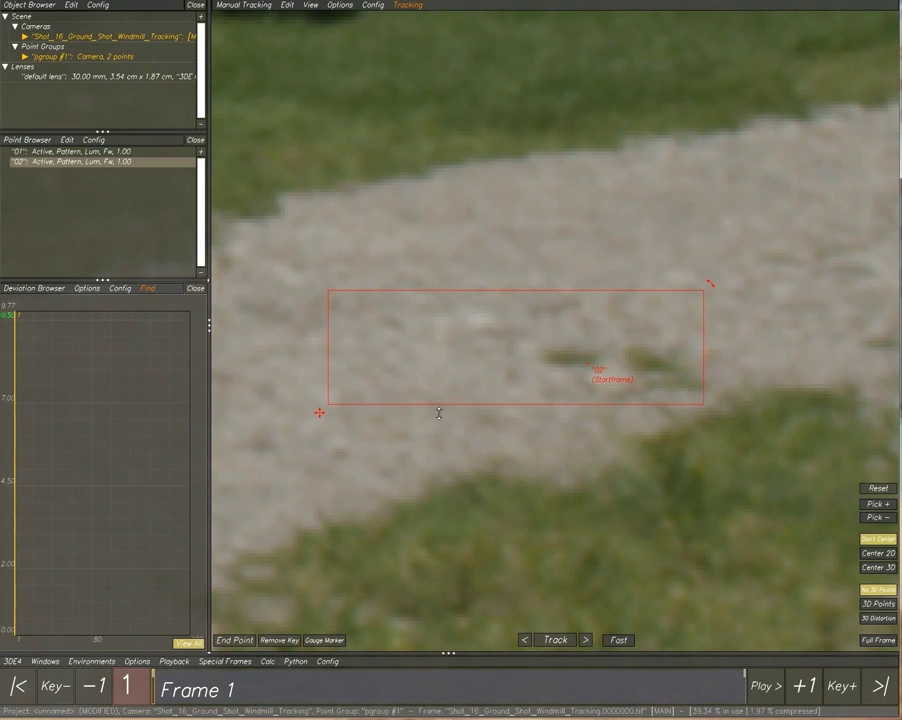
{"action": "left_click_drag", "start_coordinate": [337, 396], "coordinate": [525, 380]}
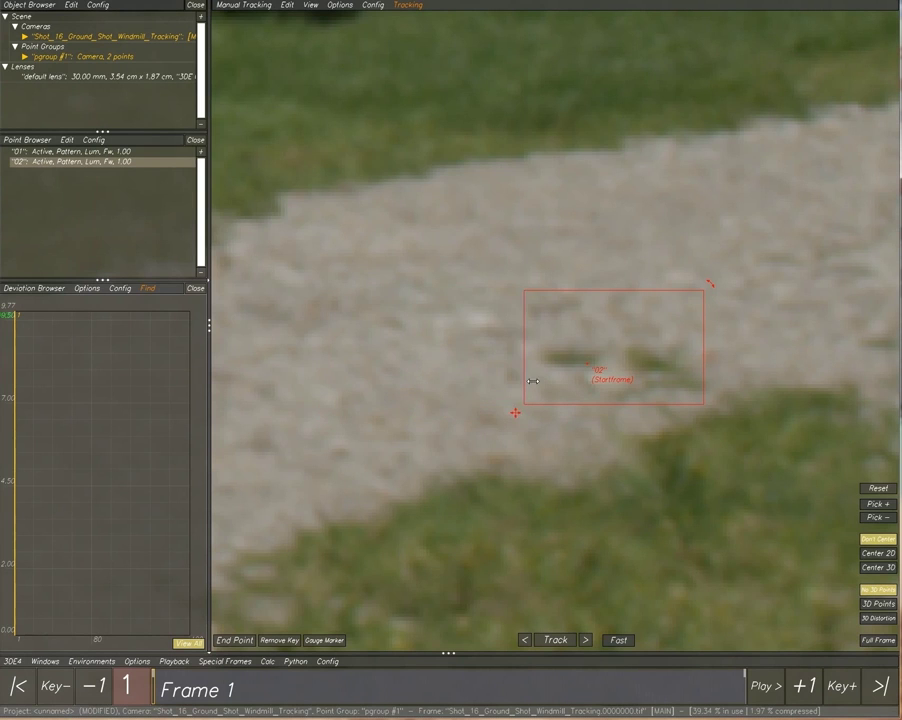
{"action": "scroll", "coordinate": [535, 380], "scroll_direction": "down", "scroll_amount": 3}
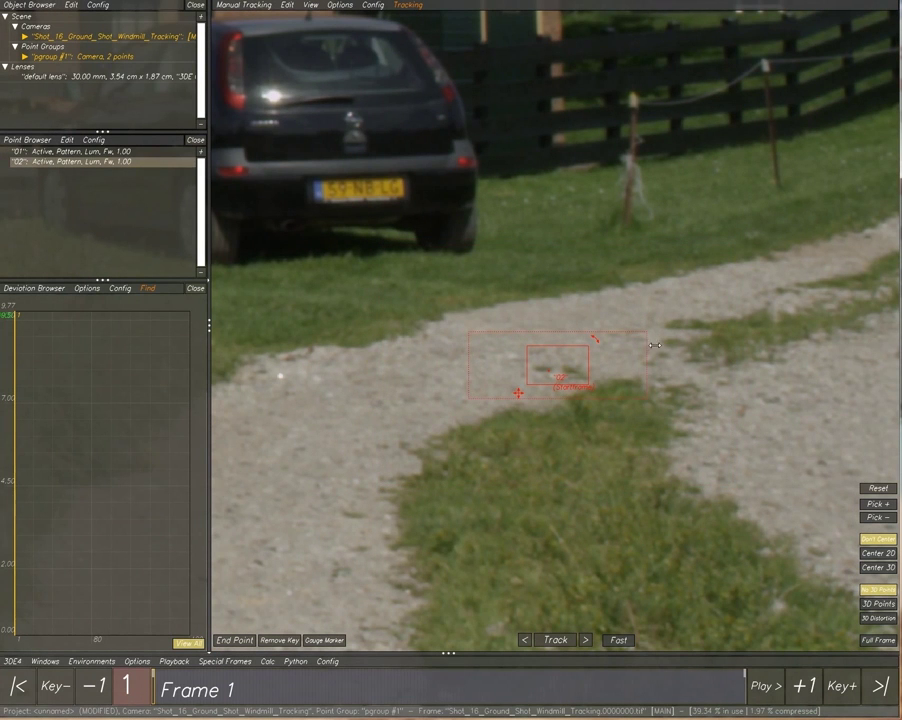
Add a third tracking point on the dark stones near the image's lower-right corner, tighten its boxes and select all three points
{"action": "middle_click_drag", "start_coordinate": [727, 529], "coordinate": [300, 246]}
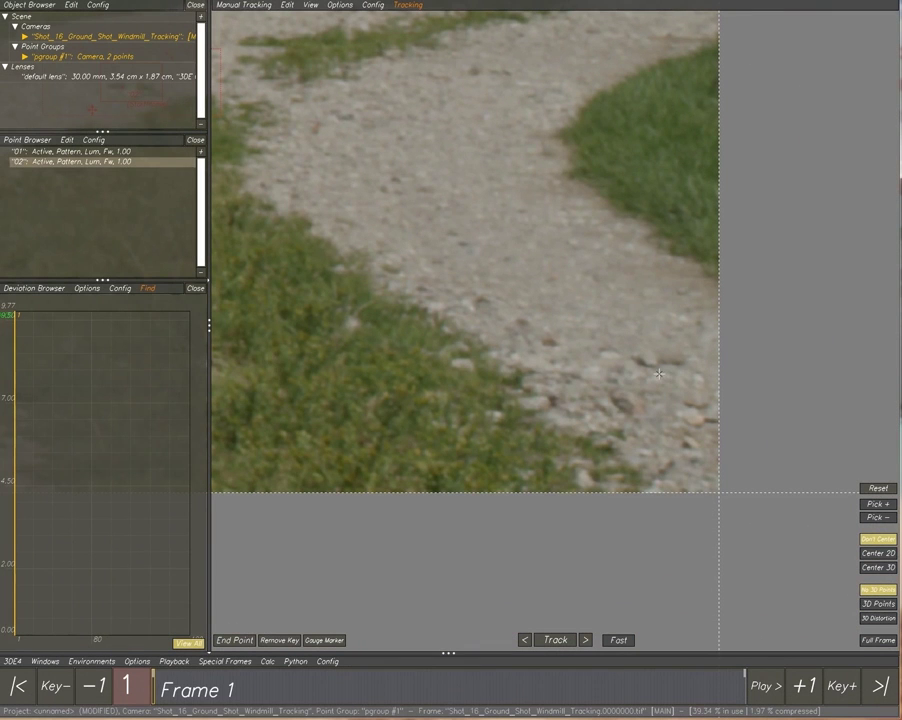
{"action": "left_click", "coordinate": [656, 374], "text": "ctrl"}
{"action": "left_click_drag", "start_coordinate": [742, 314], "coordinate": [681, 348]}
{"action": "left_click_drag", "start_coordinate": [568, 436], "coordinate": [627, 388]}
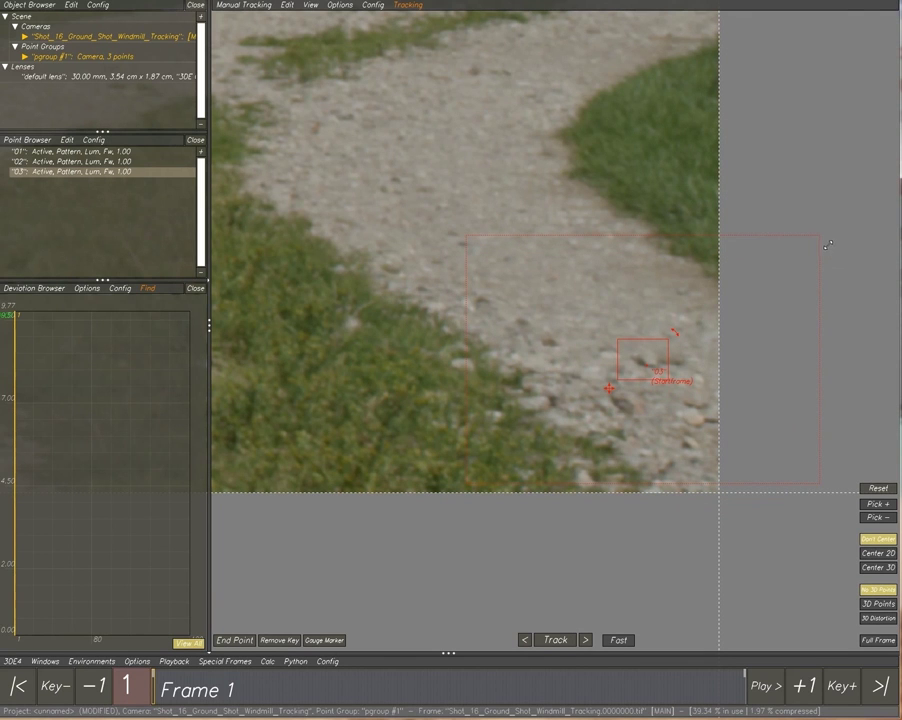
{"action": "scroll", "coordinate": [462, 252], "scroll_direction": "down", "scroll_amount": 5}
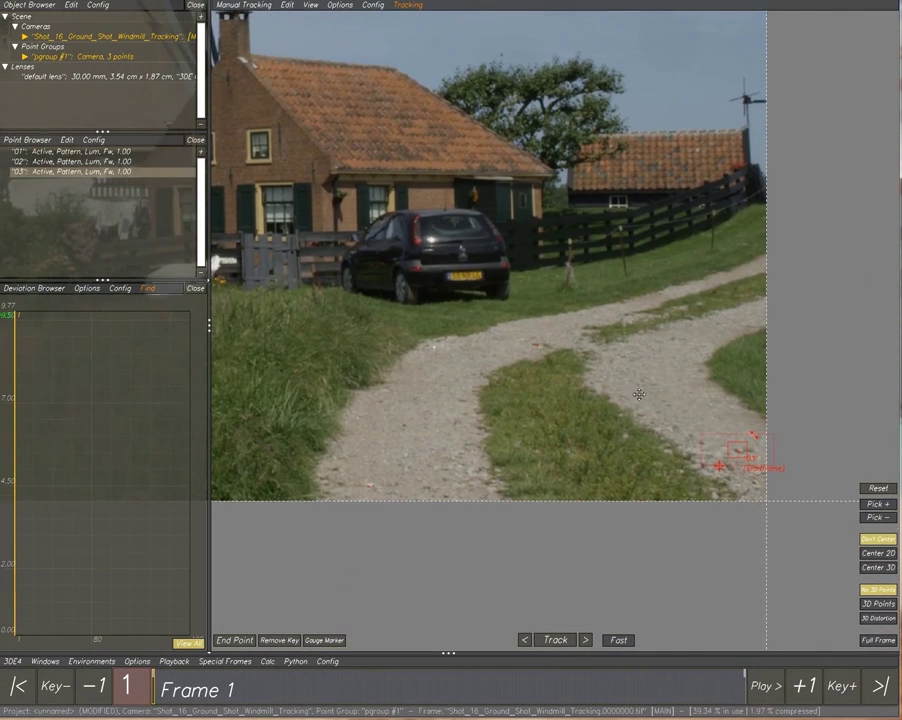
{"action": "middle_click_drag", "start_coordinate": [639, 394], "coordinate": [639, 388]}
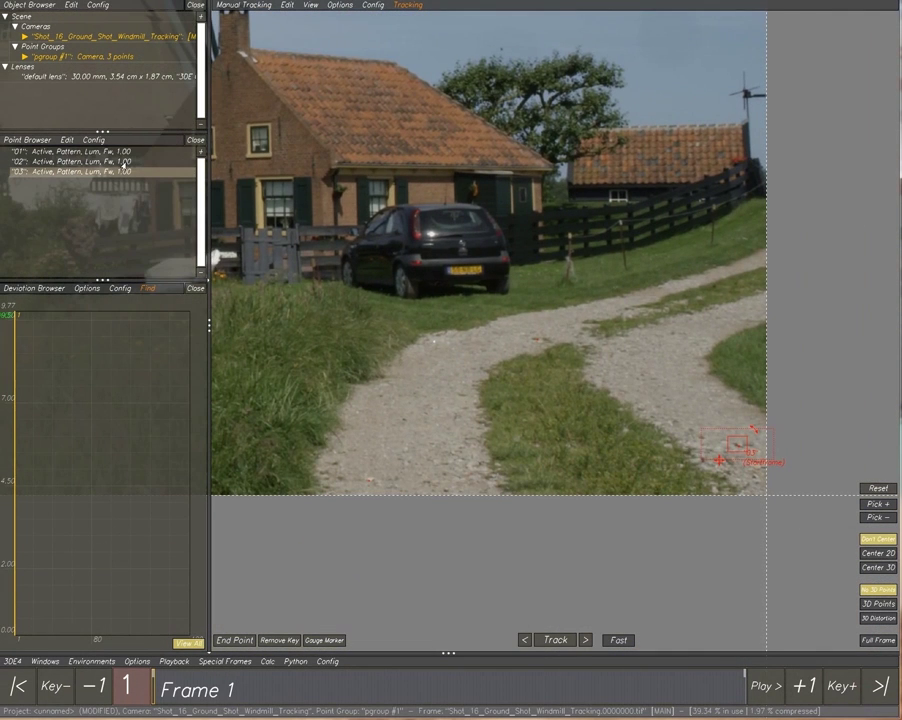
{"action": "left_click", "coordinate": [113, 153], "text": "shift"}
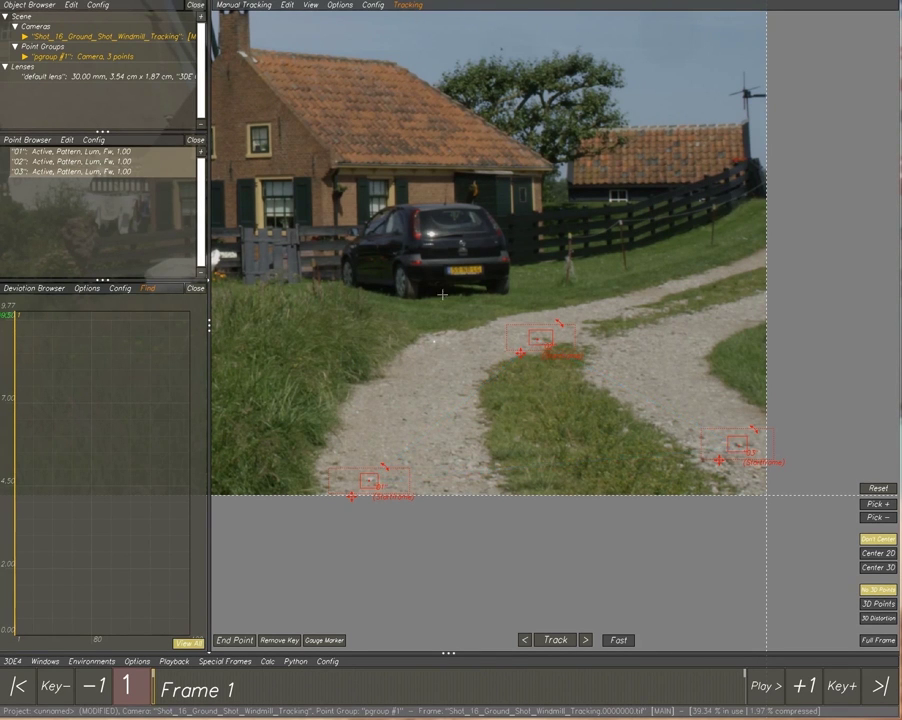
Add tracking points at the lower-left corners of the farmhouse's two upper gable windows and tighten their pattern and search boxes
{"action": "middle_click_drag", "start_coordinate": [442, 295], "coordinate": [708, 380]}
{"action": "scroll", "coordinate": [630, 270], "scroll_direction": "up", "scroll_amount": 10}
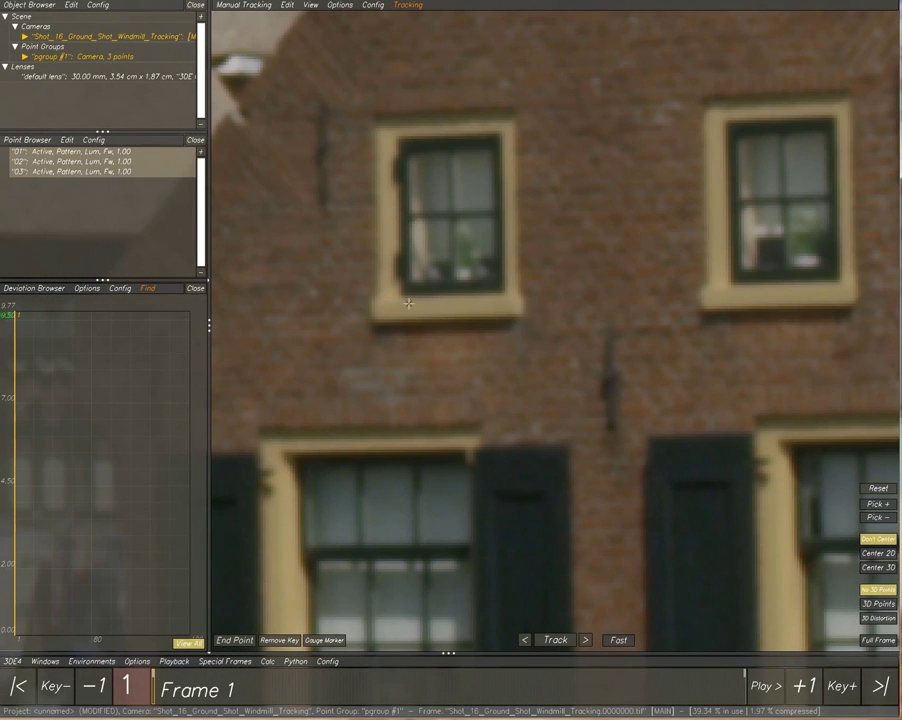
{"action": "left_click", "coordinate": [410, 304], "text": "ctrl"}
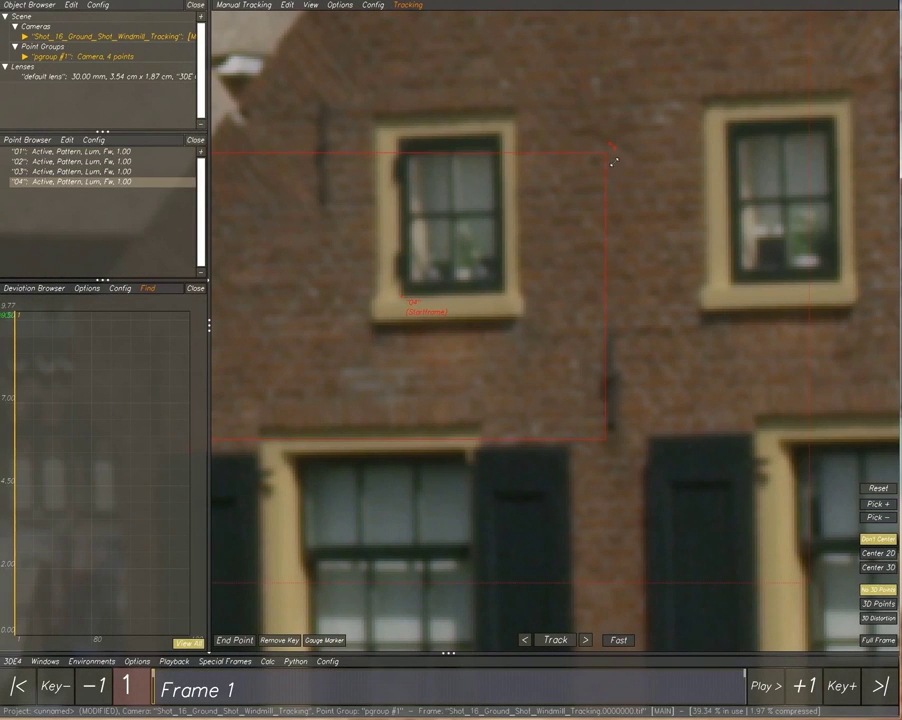
{"action": "middle_click_drag", "start_coordinate": [405, 387], "coordinate": [479, 362]}
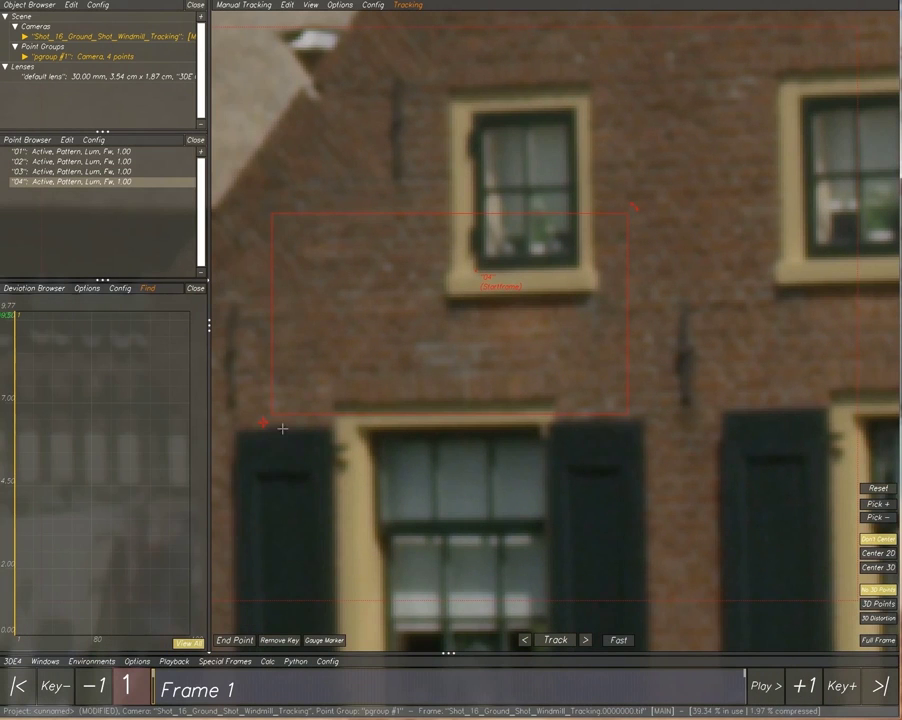
{"action": "scroll", "coordinate": [428, 325], "scroll_direction": "down", "scroll_amount": 5}
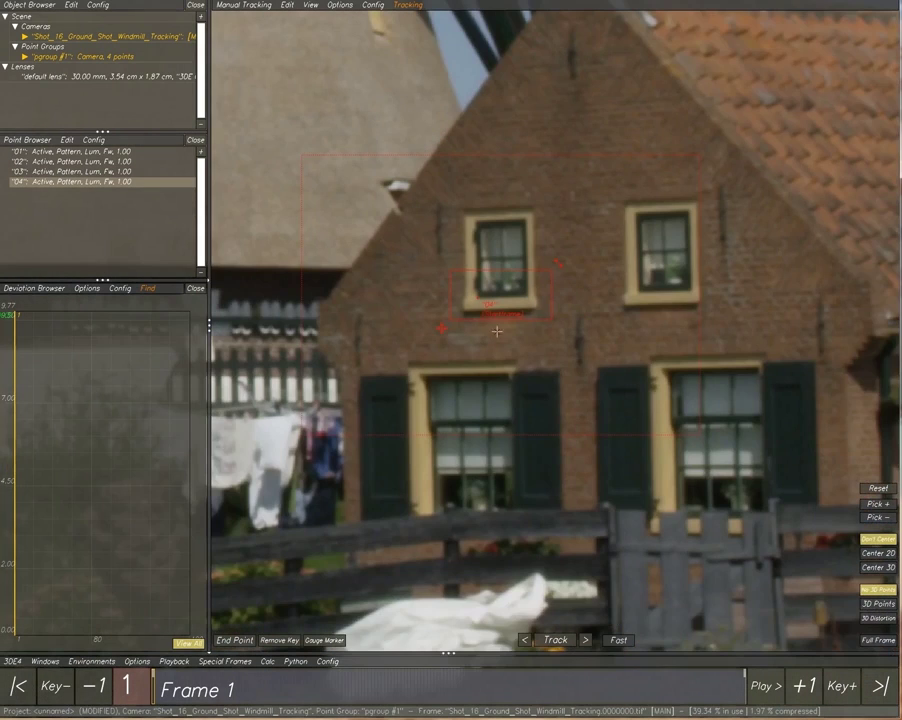
{"action": "left_click", "coordinate": [646, 300], "text": "ctrl"}
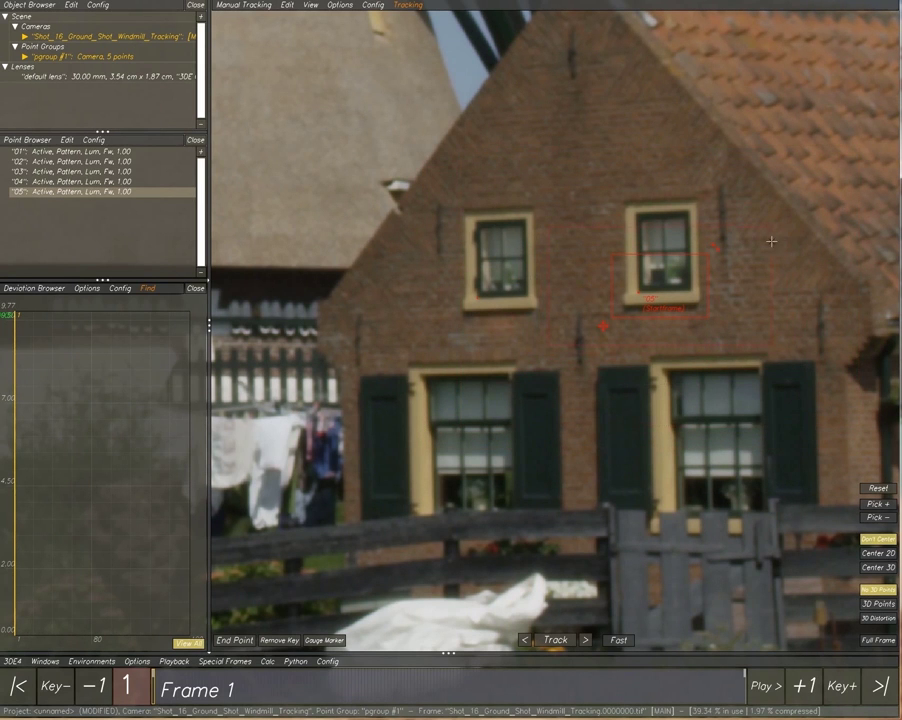
Add a tracking point at the front-left eave corner of the distant green shed's roof and shrink its pattern box
{"action": "scroll", "coordinate": [771, 241], "scroll_direction": "down", "scroll_amount": 4}
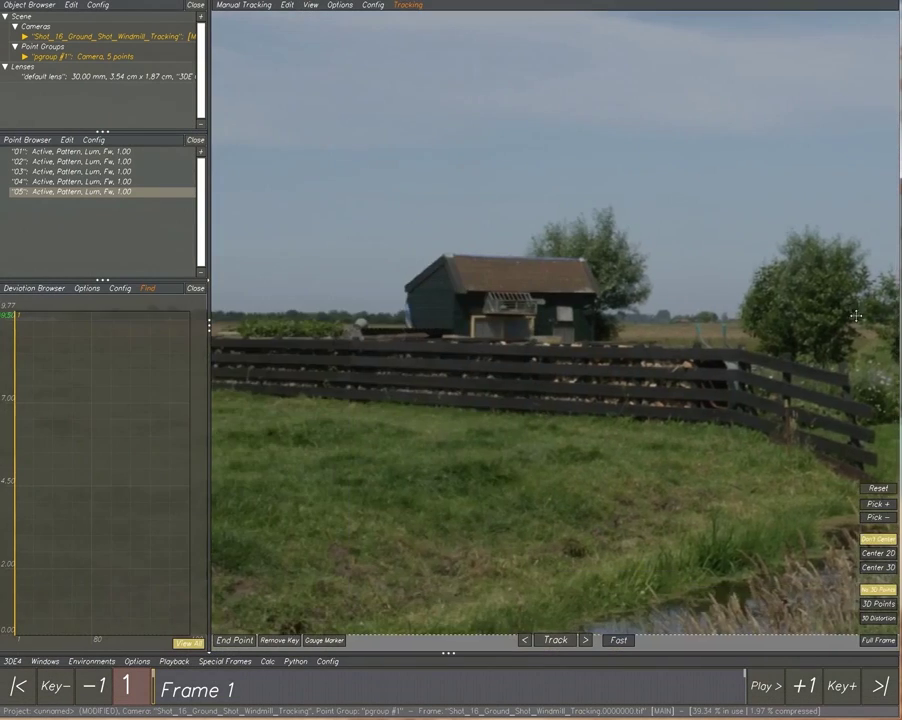
{"action": "scroll", "coordinate": [690, 305], "scroll_direction": "up", "scroll_amount": 4}
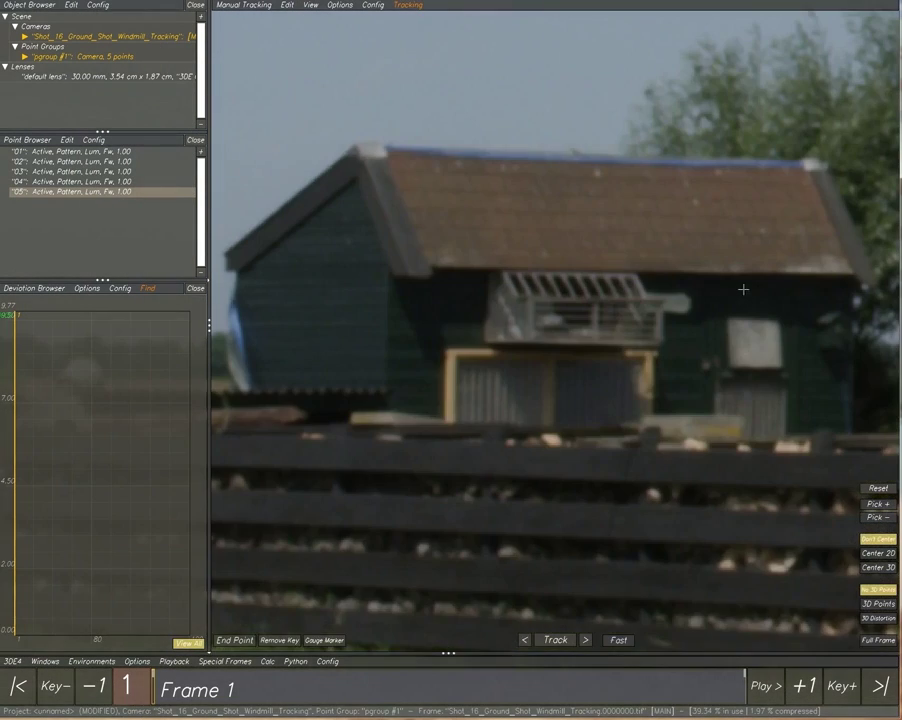
{"action": "scroll", "coordinate": [607, 305], "scroll_direction": "down", "scroll_amount": 2}
{"action": "scroll", "coordinate": [478, 296], "scroll_direction": "up", "scroll_amount": 2}
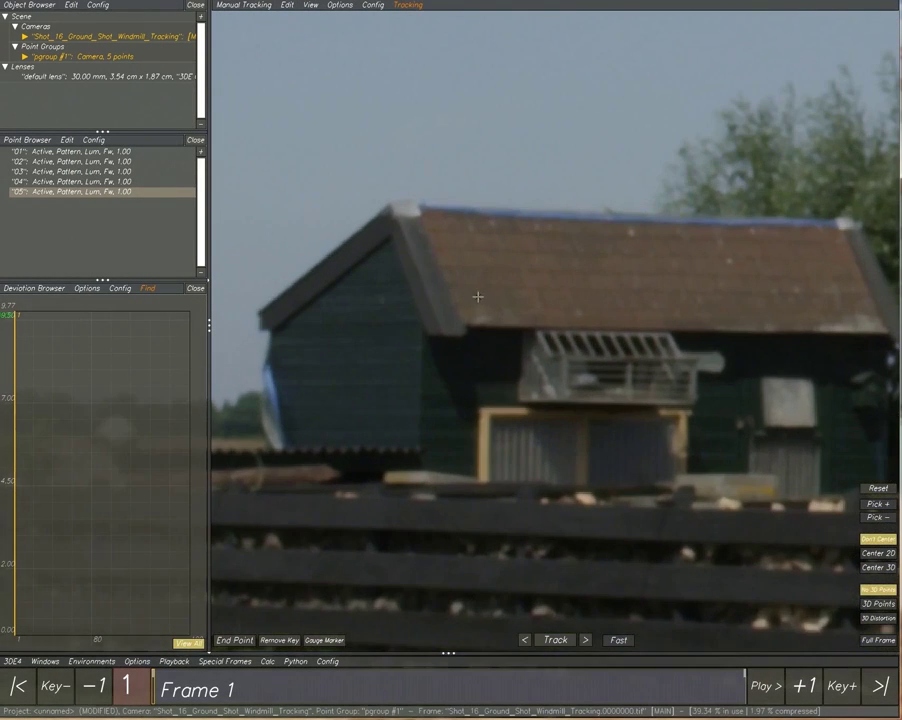
{"action": "middle_click_drag", "start_coordinate": [558, 285], "coordinate": [511, 279]}
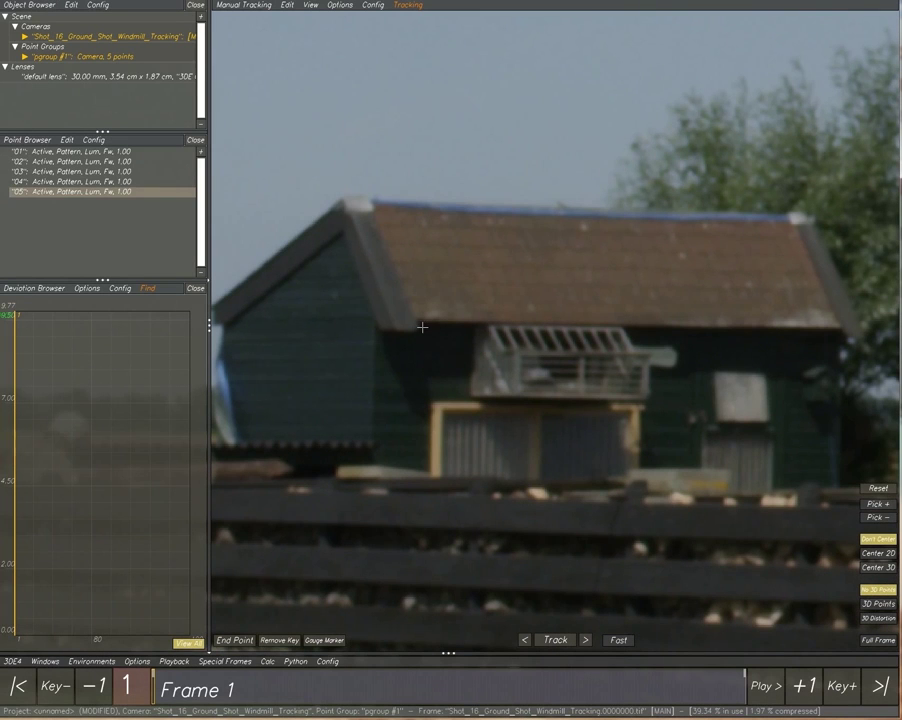
{"action": "left_click_drag", "start_coordinate": [548, 238], "coordinate": [452, 302]}
{"action": "left_click_drag", "start_coordinate": [296, 416], "coordinate": [390, 348]}
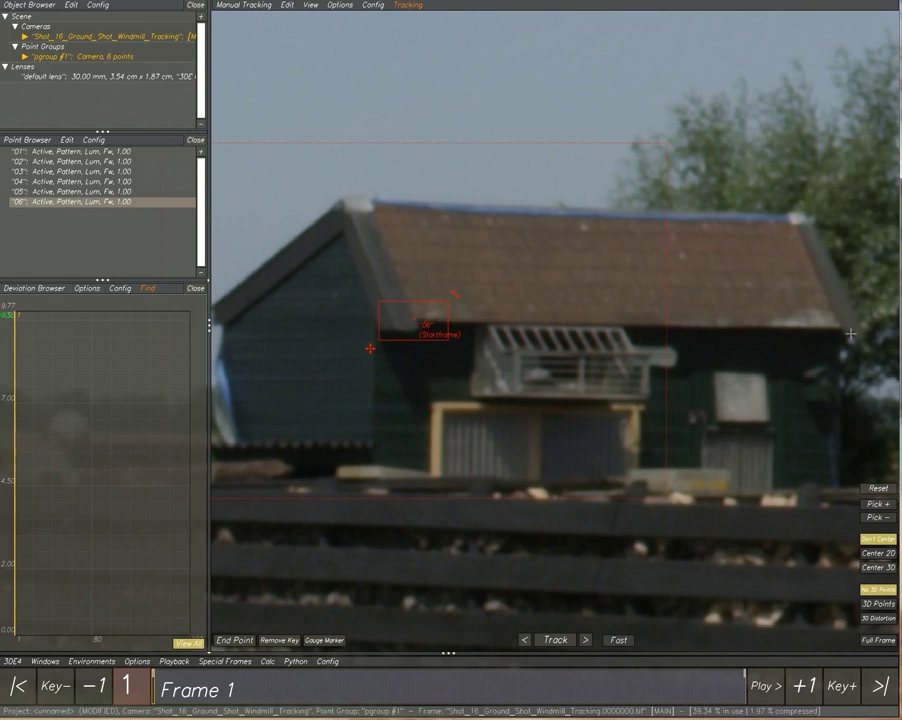
Add a tracking point at the right eave corner of the green shed's roof and tighten its pattern and search boxes
{"action": "left_click", "coordinate": [849, 334], "text": "ctrl"}
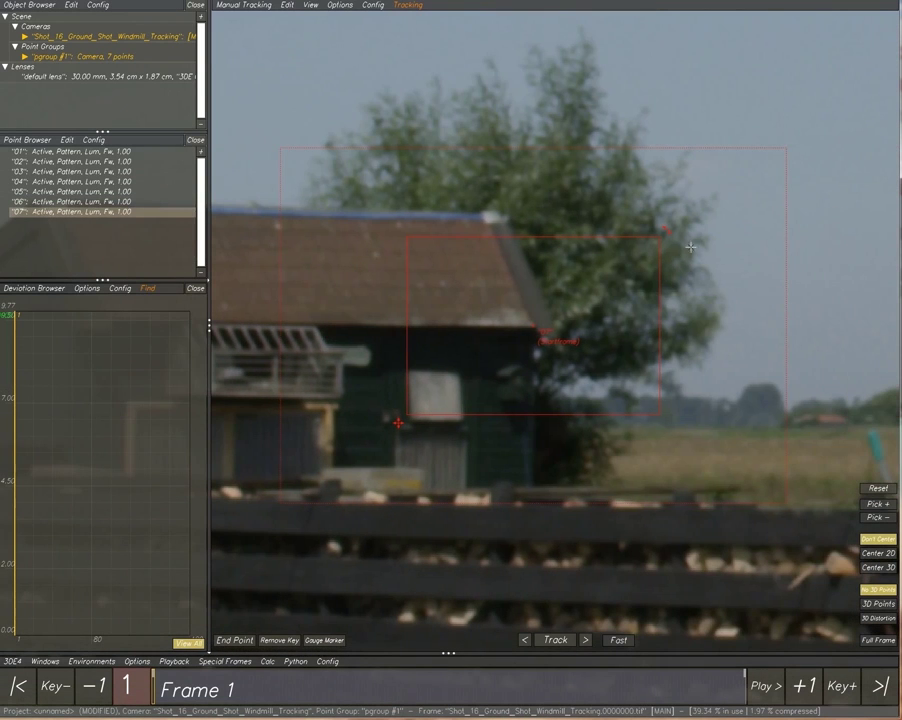
{"action": "left_click_drag", "start_coordinate": [666, 247], "coordinate": [548, 316]}
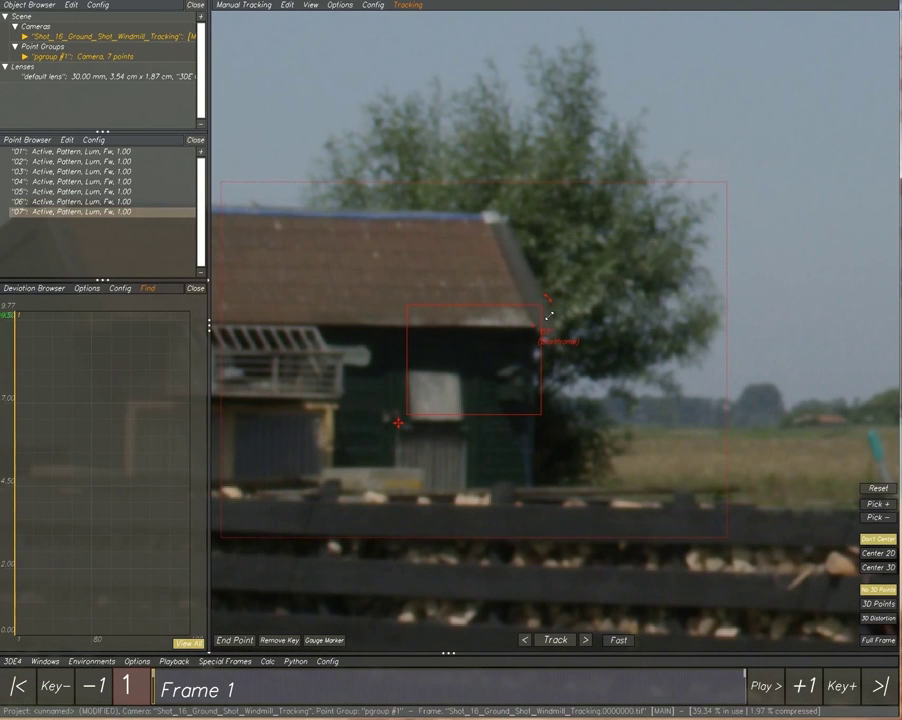
{"action": "left_click_drag", "start_coordinate": [416, 423], "coordinate": [503, 355]}
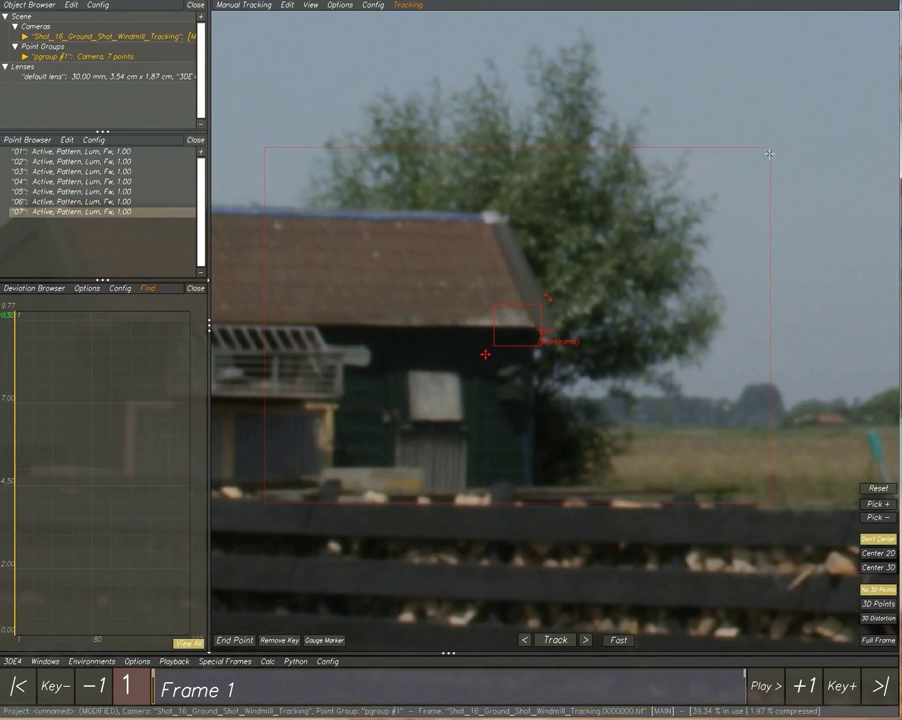
{"action": "left_click_drag", "start_coordinate": [779, 156], "coordinate": [625, 261]}
{"action": "scroll", "coordinate": [614, 277], "scroll_direction": "down", "scroll_amount": 3}
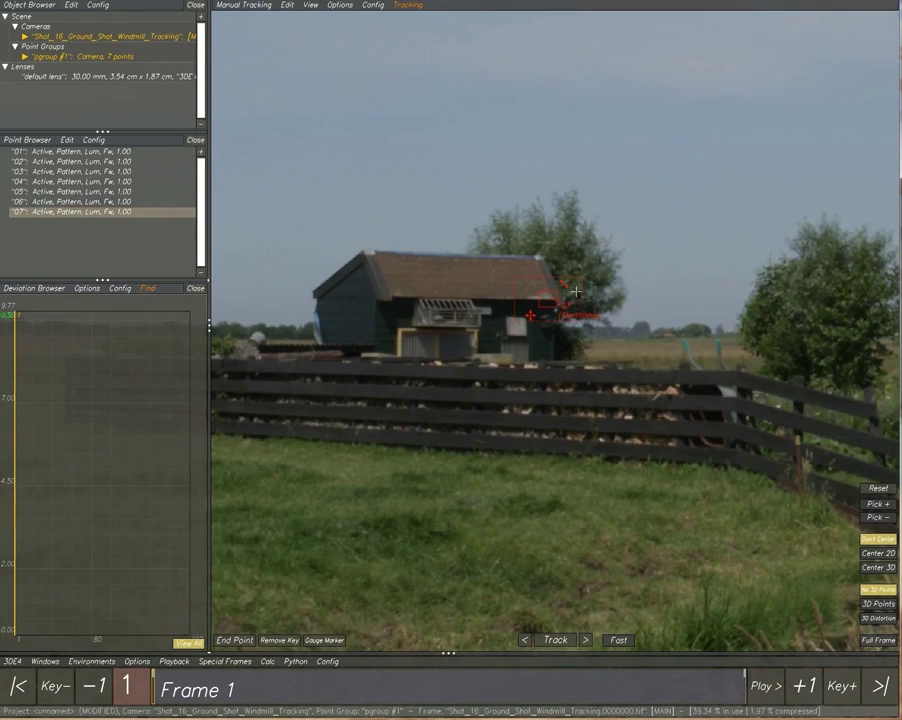
Select all seven points and examine how they are distributed across the whole image at frame 1
{"action": "left_click", "coordinate": [122, 203]}
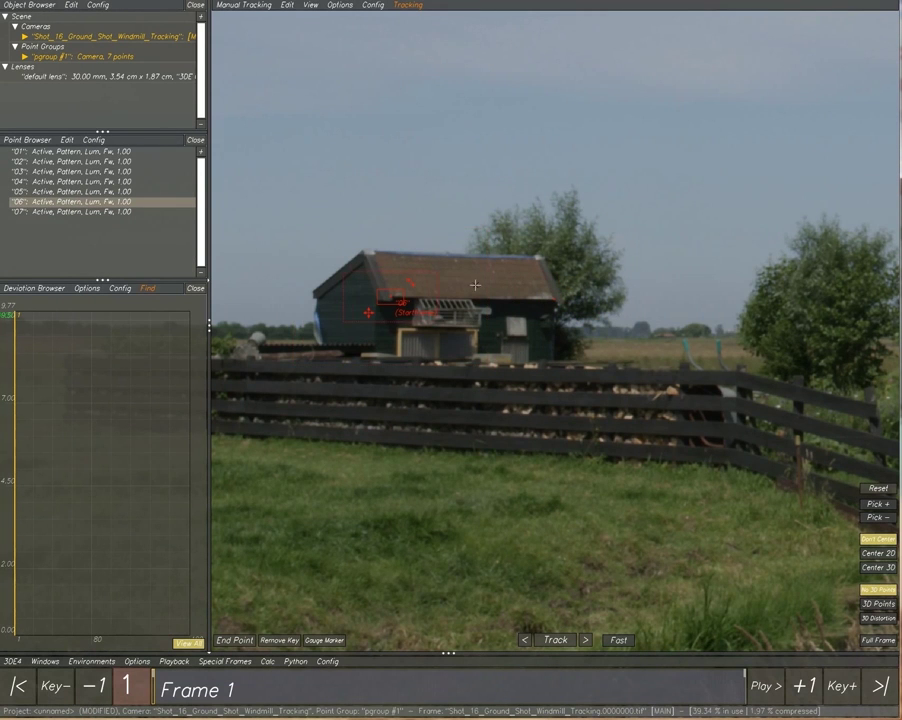
{"action": "scroll", "coordinate": [469, 289], "scroll_direction": "down", "scroll_amount": 5}
{"action": "middle_click_drag", "start_coordinate": [635, 287], "coordinate": [430, 336]}
{"action": "scroll", "coordinate": [434, 330], "scroll_direction": "down", "scroll_amount": 3}
{"action": "middle_click_drag", "start_coordinate": [558, 315], "coordinate": [584, 311]}
{"action": "left_click_drag", "start_coordinate": [78, 235], "coordinate": [62, 150]}
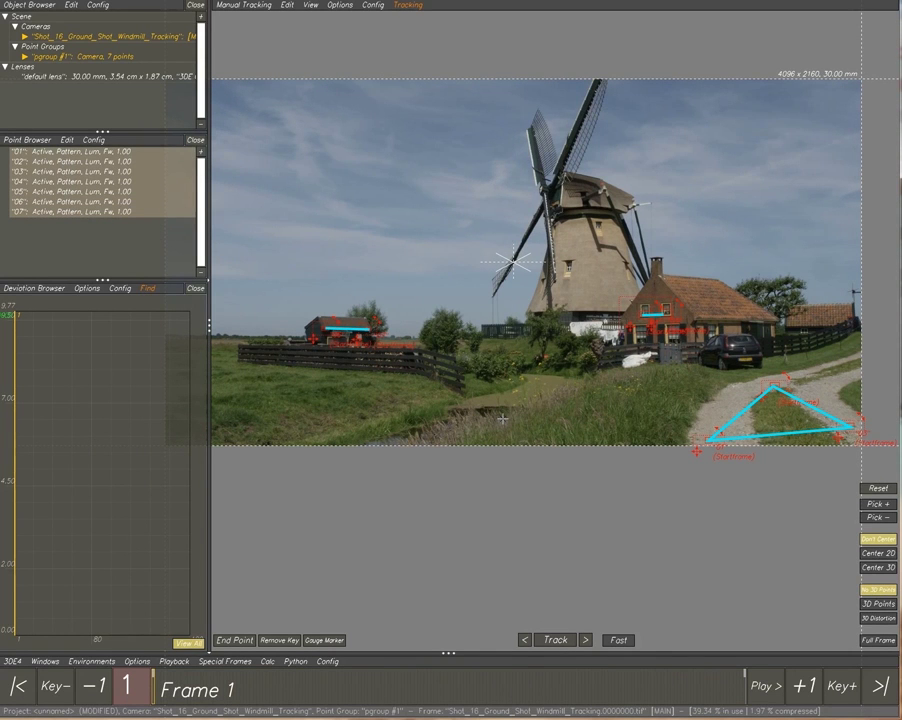
Add a tracking point at the lower end of the wall anchor below the farmhouse chimney and shrink its pattern box
{"action": "left_click", "coordinate": [88, 191]}
{"action": "scroll", "coordinate": [601, 269], "scroll_direction": "up", "scroll_amount": 3}
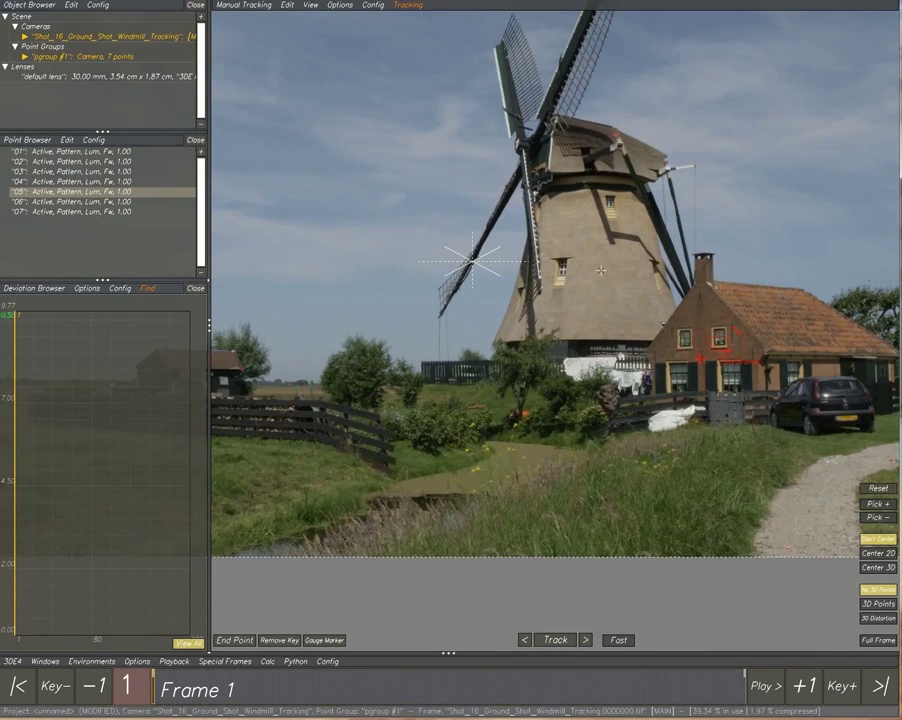
{"action": "scroll", "coordinate": [601, 269], "scroll_direction": "up", "scroll_amount": 2}
{"action": "scroll", "coordinate": [605, 305], "scroll_direction": "up", "scroll_amount": 3}
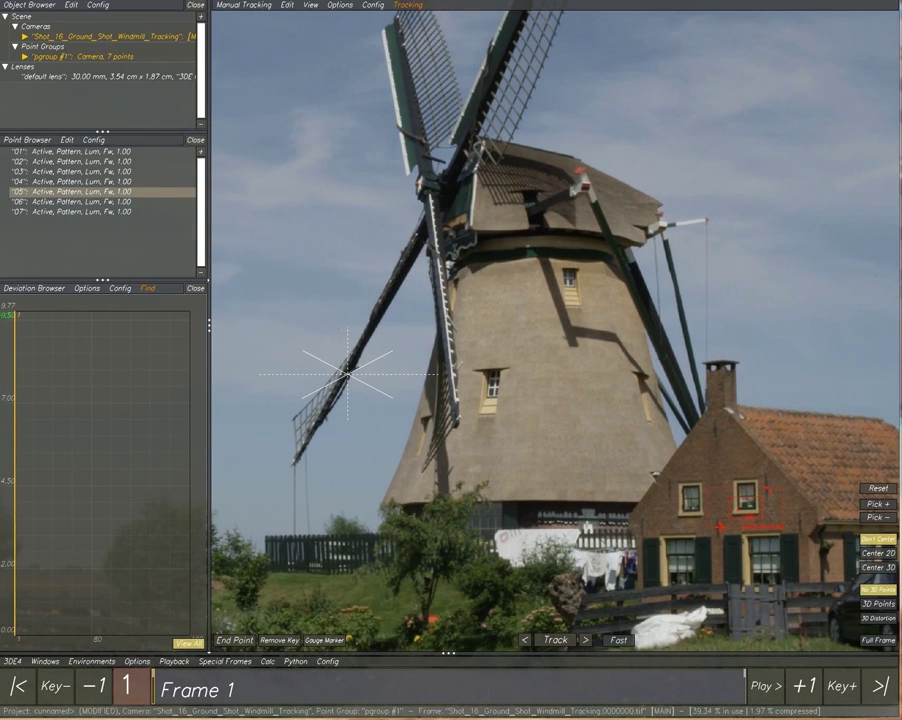
{"action": "scroll", "coordinate": [600, 420], "scroll_direction": "up", "scroll_amount": 6}
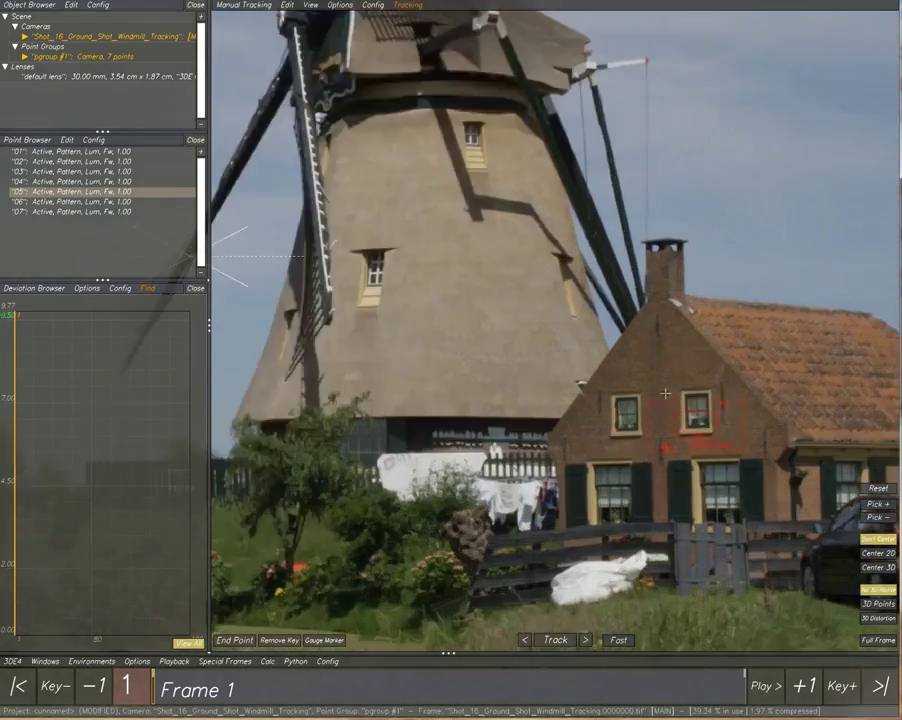
{"action": "scroll", "coordinate": [600, 423], "scroll_direction": "down", "scroll_amount": 2}
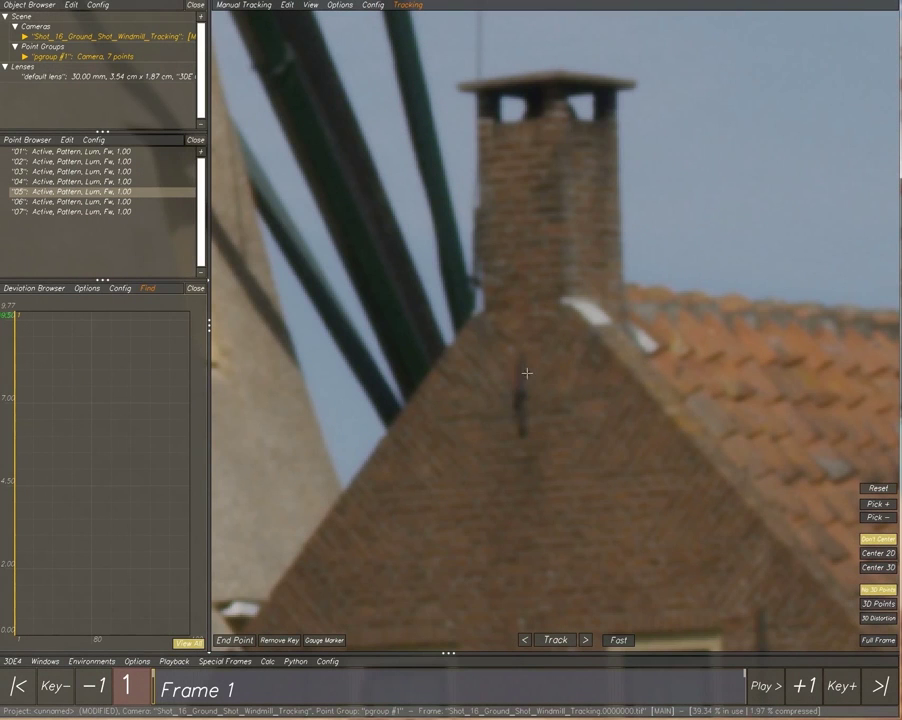
{"action": "left_click", "coordinate": [530, 446], "text": "ctrl"}
{"action": "left_click_drag", "start_coordinate": [691, 333], "coordinate": [544, 345]}
{"action": "left_click_drag", "start_coordinate": [371, 561], "coordinate": [518, 456]}
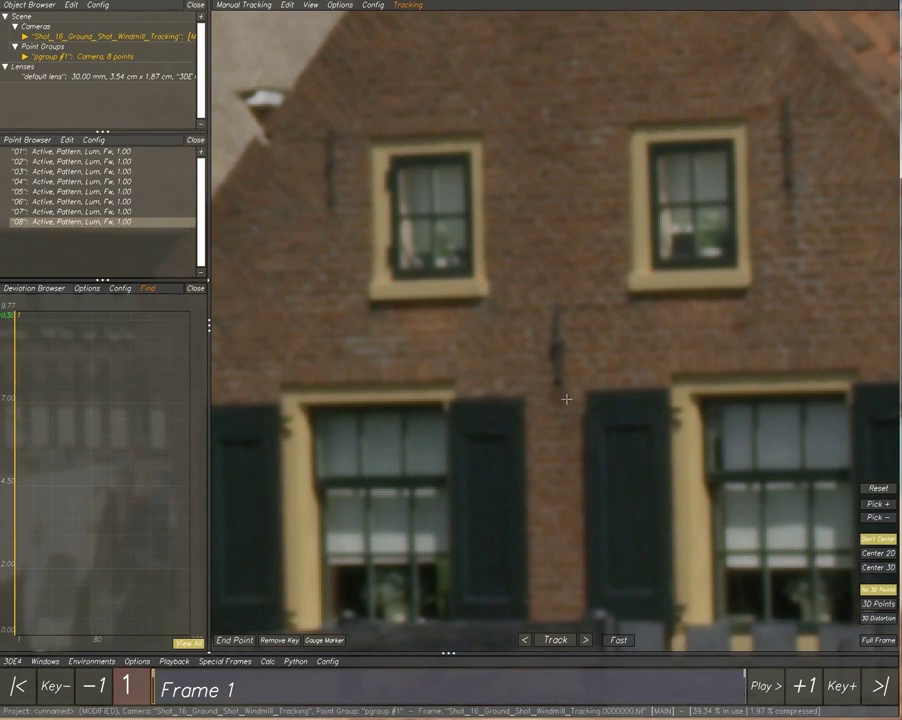
Add a tracking point at the lower end of the wall anchor between the farmhouse's gable windows and tighten its boxes
{"action": "left_click", "coordinate": [560, 391], "text": "ctrl"}
{"action": "left_click_drag", "start_coordinate": [726, 284], "coordinate": [576, 312]}
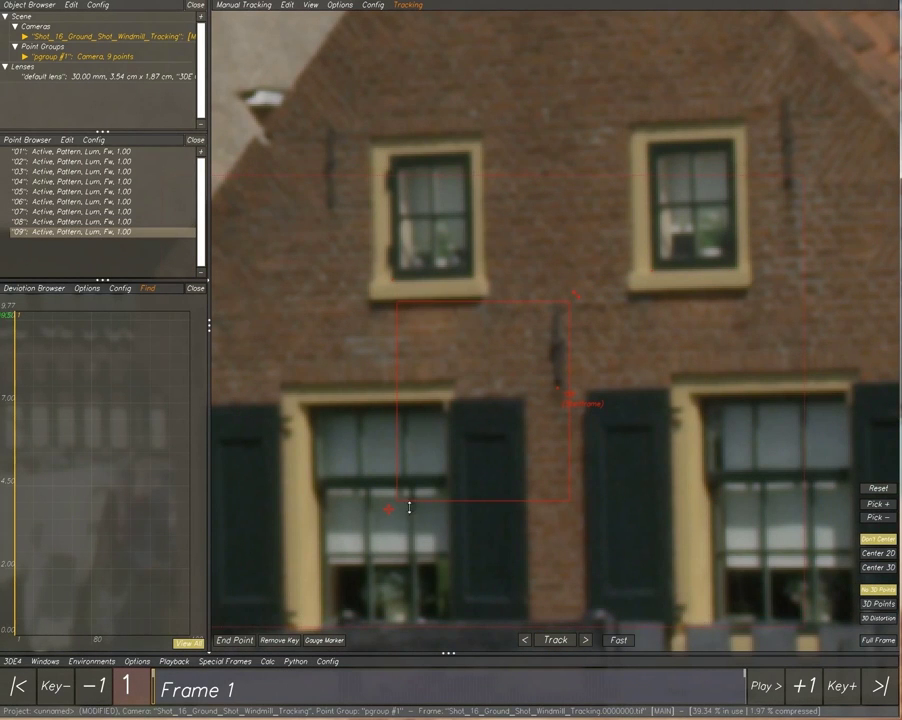
{"action": "mouse_move", "coordinate": [405, 504]}
{"action": "left_mouse_down"}
{"action": "mouse_move", "coordinate": [493, 469]}
{"action": "mouse_move", "coordinate": [549, 413]}
{"action": "left_mouse_up"}
{"action": "left_click_drag", "start_coordinate": [562, 309], "coordinate": [563, 303]}
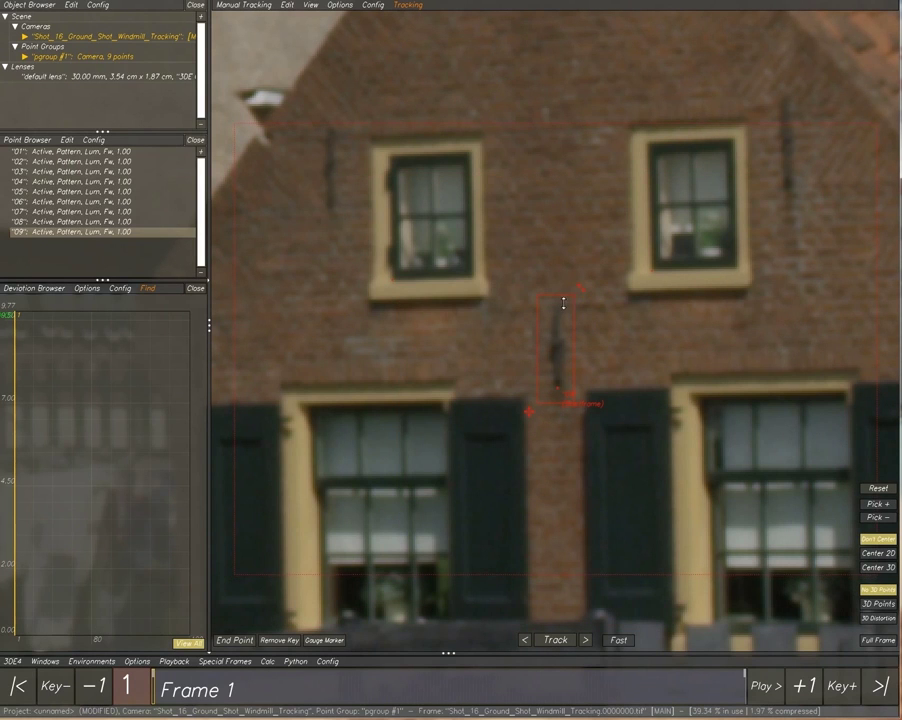
{"action": "left_click_drag", "start_coordinate": [887, 131], "coordinate": [636, 266]}
Add a tracking point among the dark tiles on the far barn's roof and tighten its pattern and search boxes
{"action": "scroll", "coordinate": [723, 288], "scroll_direction": "down", "scroll_amount": 6}
{"action": "middle_click_drag", "start_coordinate": [765, 287], "coordinate": [468, 298]}
{"action": "scroll", "coordinate": [735, 278], "scroll_direction": "up", "scroll_amount": 4}
{"action": "middle_click_drag", "start_coordinate": [797, 356], "coordinate": [718, 354]}
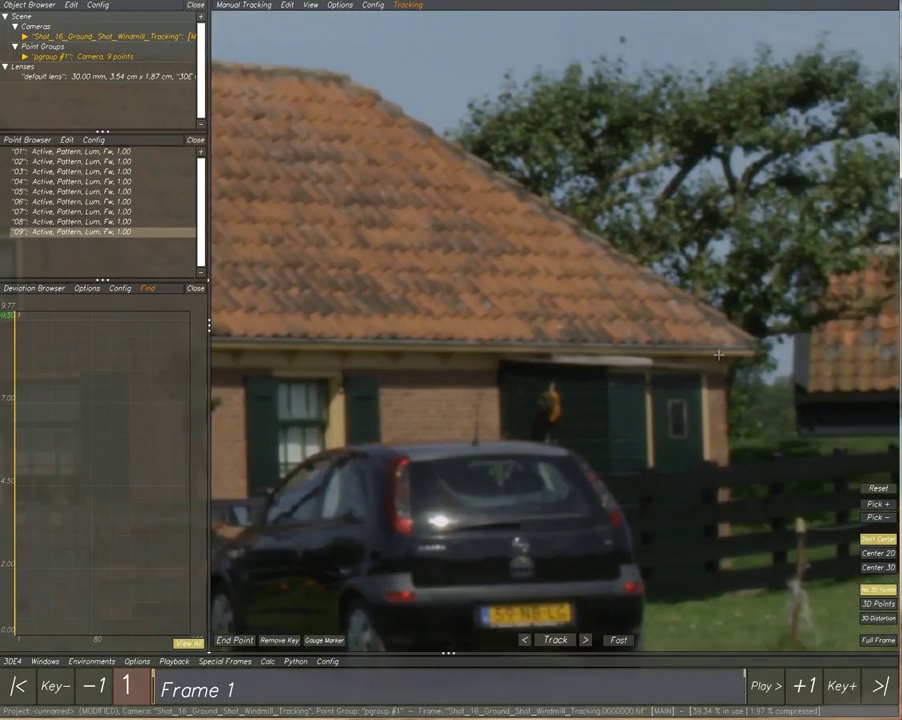
{"action": "scroll", "coordinate": [724, 356], "scroll_direction": "up", "scroll_amount": 1}
{"action": "scroll", "coordinate": [725, 377], "scroll_direction": "down", "scroll_amount": 3}
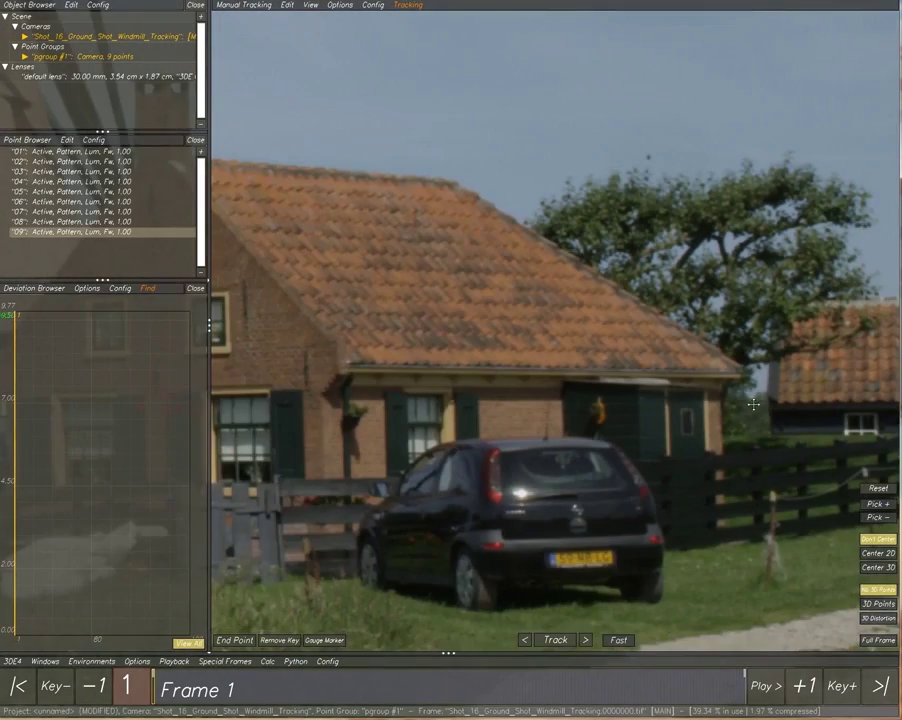
{"action": "middle_click_drag", "start_coordinate": [751, 390], "coordinate": [631, 390]}
{"action": "scroll", "coordinate": [548, 382], "scroll_direction": "up", "scroll_amount": 1}
{"action": "scroll", "coordinate": [715, 378], "scroll_direction": "up", "scroll_amount": 1}
{"action": "scroll", "coordinate": [715, 378], "scroll_direction": "up", "scroll_amount": 1}
{"action": "middle_click_drag", "start_coordinate": [715, 378], "coordinate": [652, 365]}
{"action": "scroll", "coordinate": [637, 299], "scroll_direction": "up", "scroll_amount": 2}
{"action": "scroll", "coordinate": [790, 300], "scroll_direction": "up", "scroll_amount": 2}
{"action": "middle_click_drag", "start_coordinate": [792, 310], "coordinate": [628, 310]}
{"action": "left_click", "coordinate": [609, 310], "text": "ctrl"}
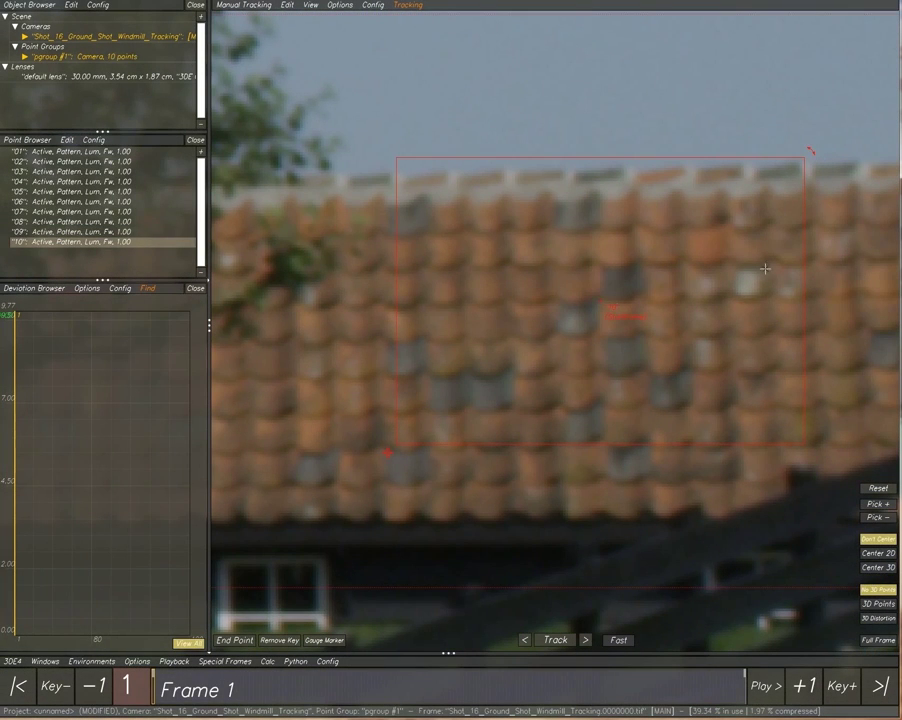
{"action": "left_click_drag", "start_coordinate": [812, 167], "coordinate": [675, 260]}
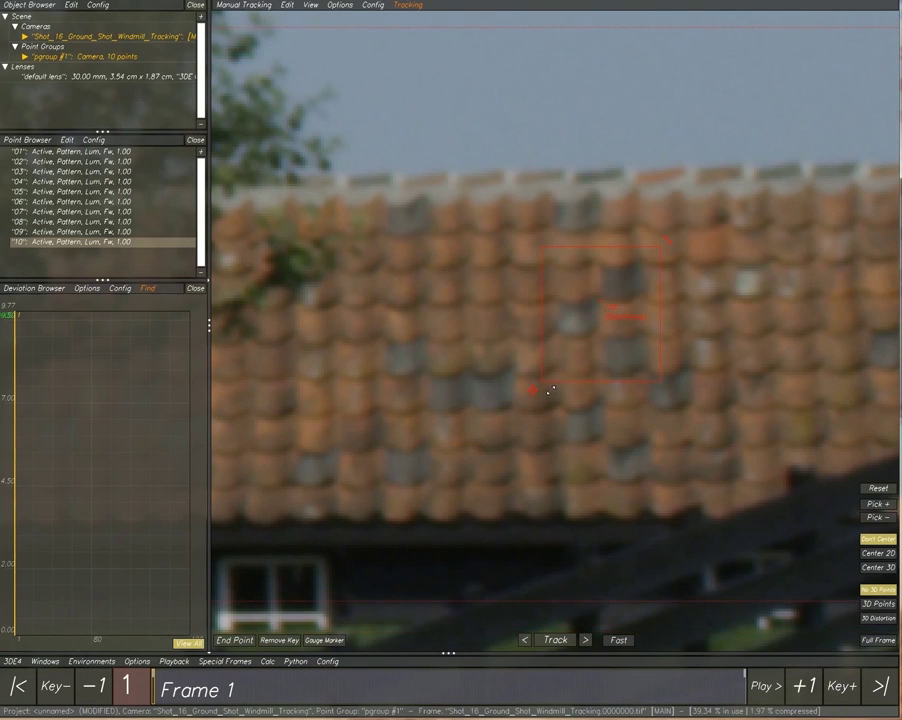
{"action": "scroll", "coordinate": [546, 390], "scroll_direction": "down", "scroll_amount": 4}
{"action": "left_click_drag", "start_coordinate": [808, 213], "coordinate": [730, 273]}
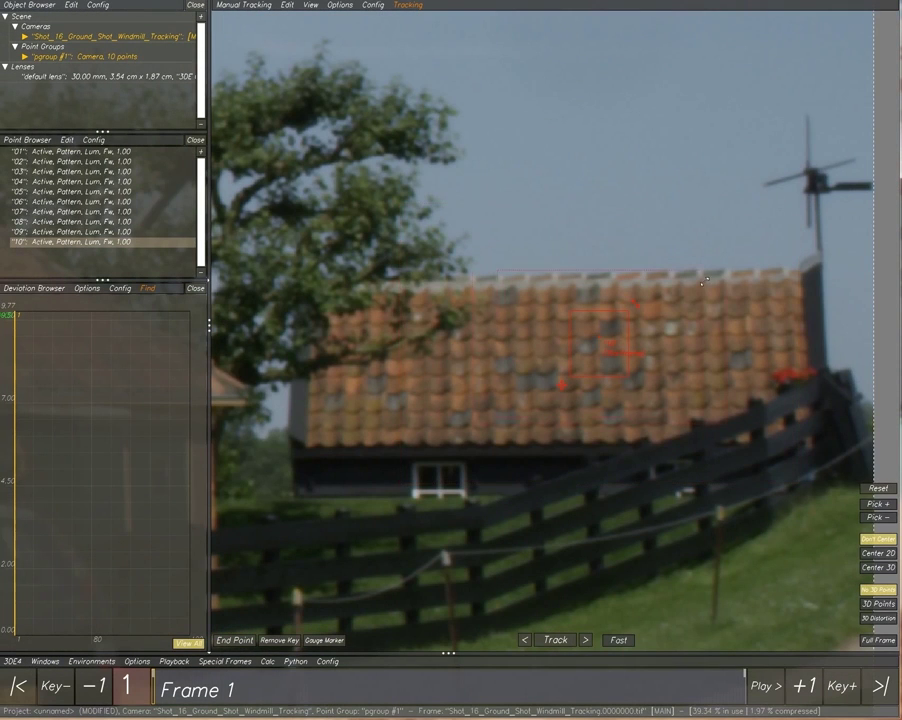
Add a tracking point on the farmhouse roof tiles just above the front eave corner and tighten its boxes
{"action": "middle_click_drag", "start_coordinate": [500, 381], "coordinate": [763, 316]}
{"action": "scroll", "coordinate": [759, 318], "scroll_direction": "down", "scroll_amount": 4}
{"action": "middle_click_drag", "start_coordinate": [387, 310], "coordinate": [498, 315]}
{"action": "scroll", "coordinate": [498, 315], "scroll_direction": "up", "scroll_amount": 4}
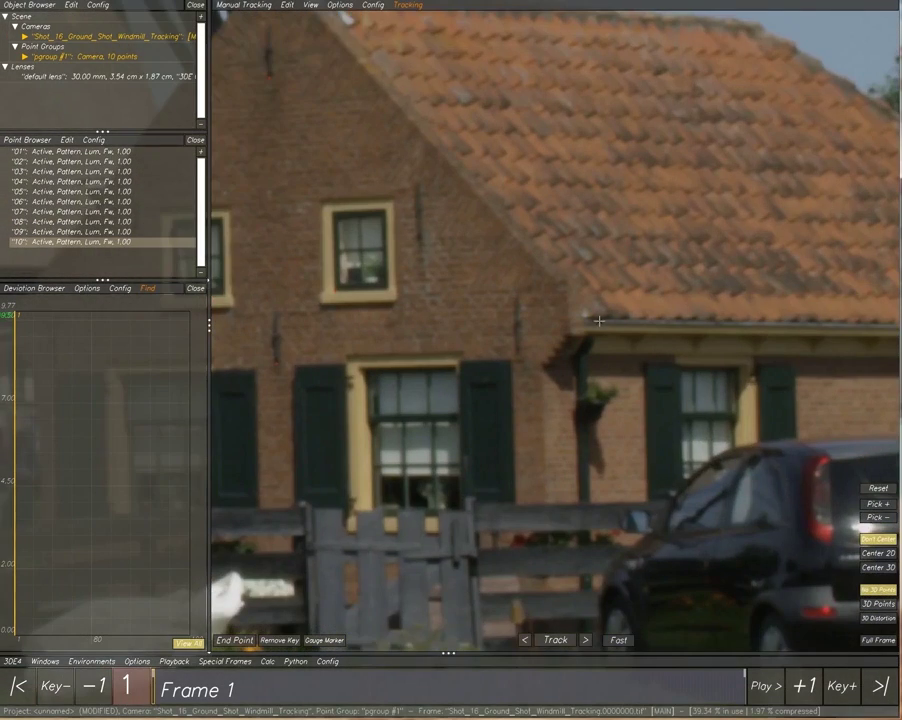
{"action": "scroll", "coordinate": [587, 328], "scroll_direction": "up", "scroll_amount": 2}
{"action": "left_click", "coordinate": [588, 327], "text": "ctrl"}
{"action": "left_click_drag", "start_coordinate": [587, 327], "coordinate": [660, 249]}
{"action": "left_click_drag", "start_coordinate": [820, 138], "coordinate": [751, 156]}
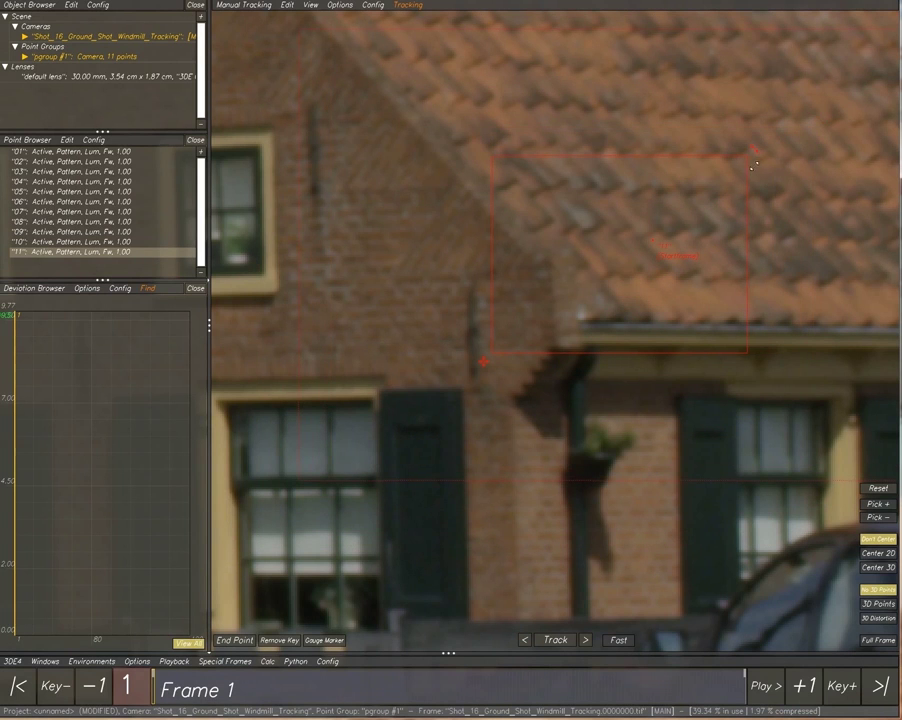
{"action": "left_click_drag", "start_coordinate": [484, 361], "coordinate": [603, 294]}
{"action": "scroll", "coordinate": [607, 293], "scroll_direction": "down", "scroll_amount": 3}
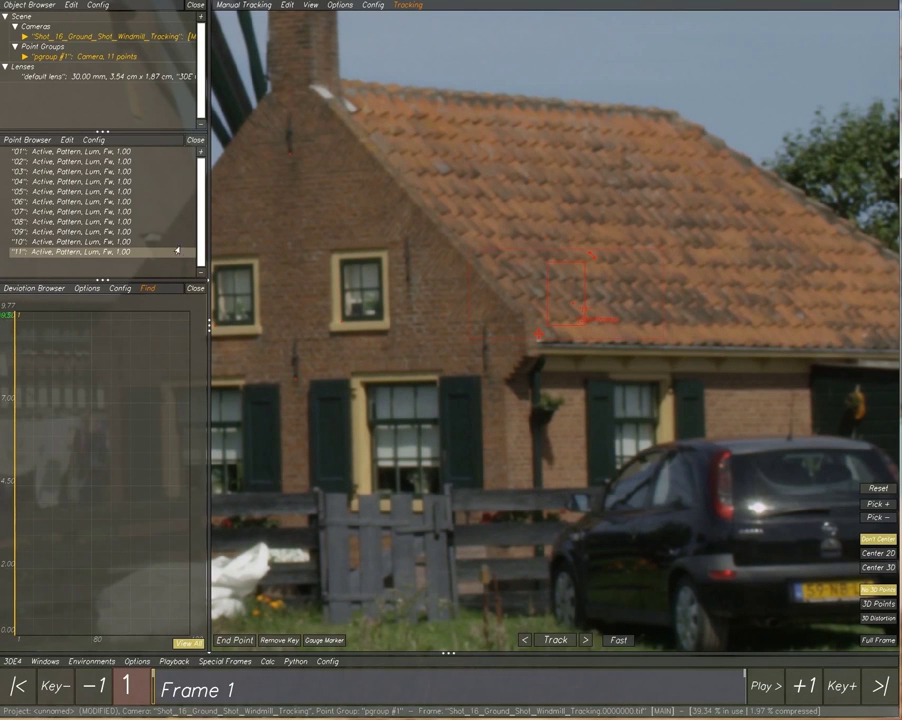
Check the placement of all eleven points over the full image at frames 1 and 181, and select the farmhouse roof-tile point
{"action": "left_click_drag", "start_coordinate": [115, 268], "coordinate": [95, 140]}
{"action": "key", "text": "f"}
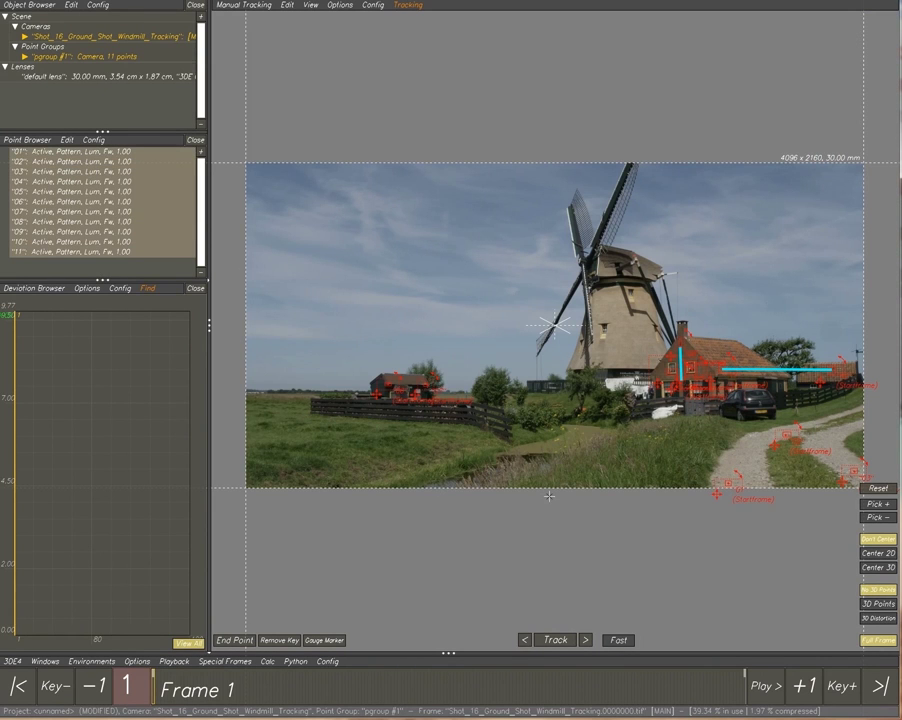
{"action": "left_click", "coordinate": [79, 270]}
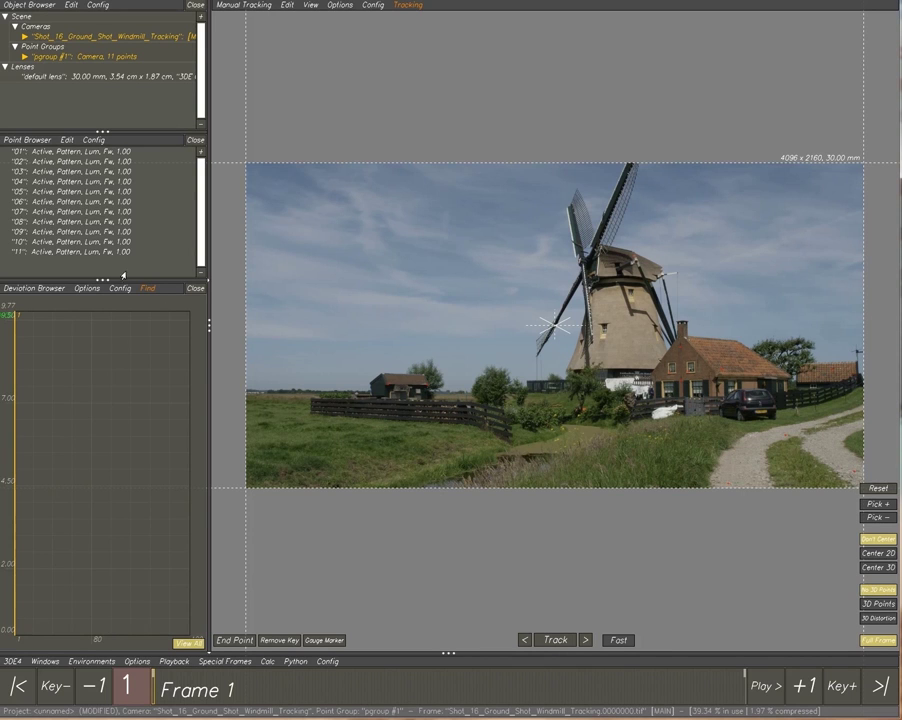
{"action": "key", "text": "ctrl+a"}
{"action": "key", "text": "End"}
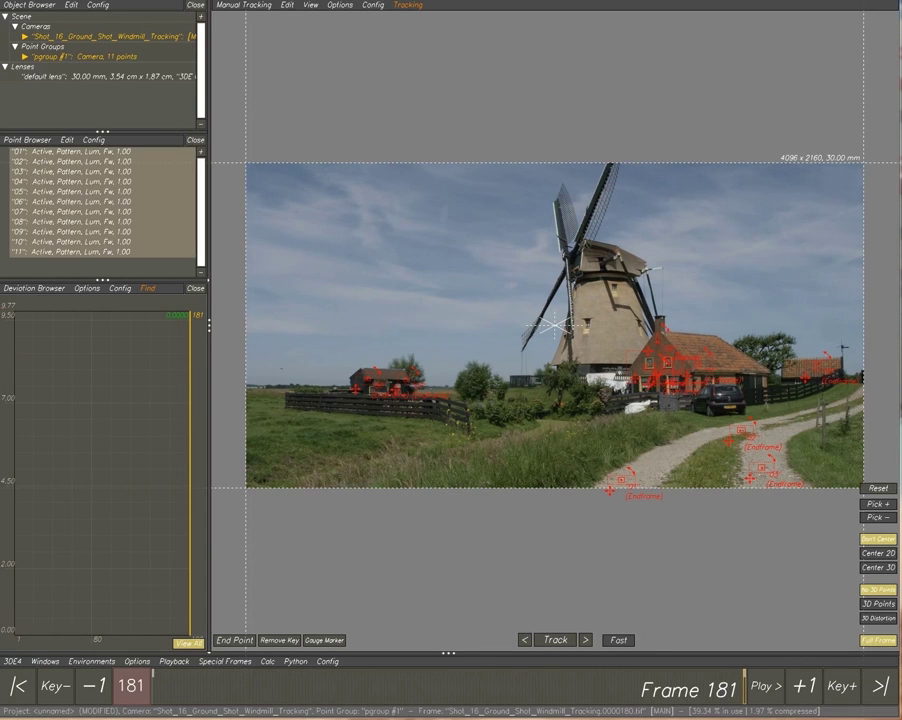
{"action": "left_click", "coordinate": [97, 266]}
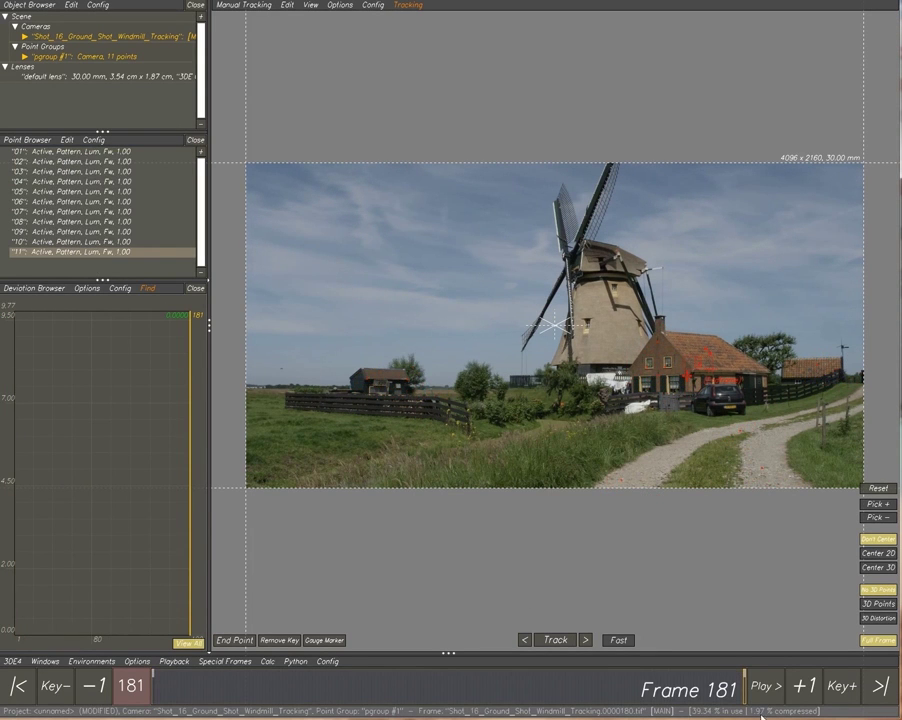
Check the tracks of points 11, 10, 09 and 08 by scrubbing the shot with the view centred on each
{"action": "left_click_drag", "start_coordinate": [752, 697], "coordinate": [436, 690]}
{"action": "left_click", "coordinate": [868, 556]}
{"action": "right_click_drag", "start_coordinate": [698, 382], "coordinate": [322, 679]}
{"action": "left_click_drag", "start_coordinate": [352, 708], "coordinate": [140, 697]}
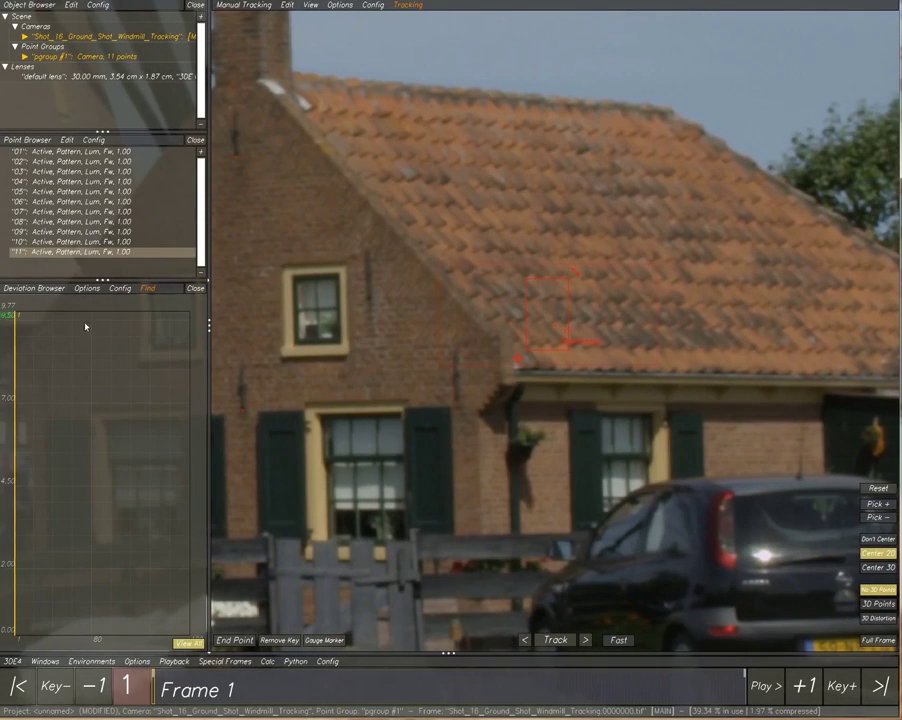
{"action": "left_click", "coordinate": [117, 244]}
{"action": "left_click_drag", "start_coordinate": [554, 688], "coordinate": [684, 700]}
{"action": "left_click", "coordinate": [127, 231]}
{"action": "left_click", "coordinate": [117, 221]}
{"action": "left_click_drag", "start_coordinate": [84, 400], "coordinate": [210, 340]}
Check the tracks of points 07, 06, 05 and 04 on the shed and the farmhouse gable across the frame range
{"action": "left_click", "coordinate": [100, 211]}
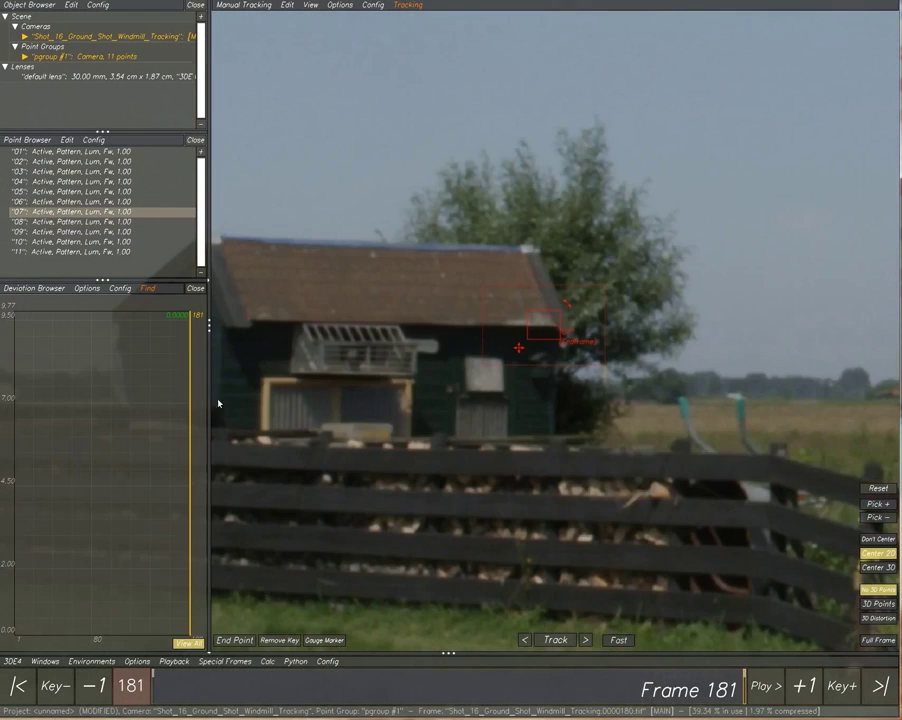
{"action": "mouse_move", "coordinate": [742, 698]}
{"action": "left_mouse_down"}
{"action": "mouse_move", "coordinate": [296, 691]}
{"action": "mouse_move", "coordinate": [748, 685]}
{"action": "left_mouse_up"}
{"action": "left_click", "coordinate": [102, 201]}
{"action": "left_click_drag", "start_coordinate": [668, 690], "coordinate": [870, 651]}
{"action": "left_click", "coordinate": [129, 196]}
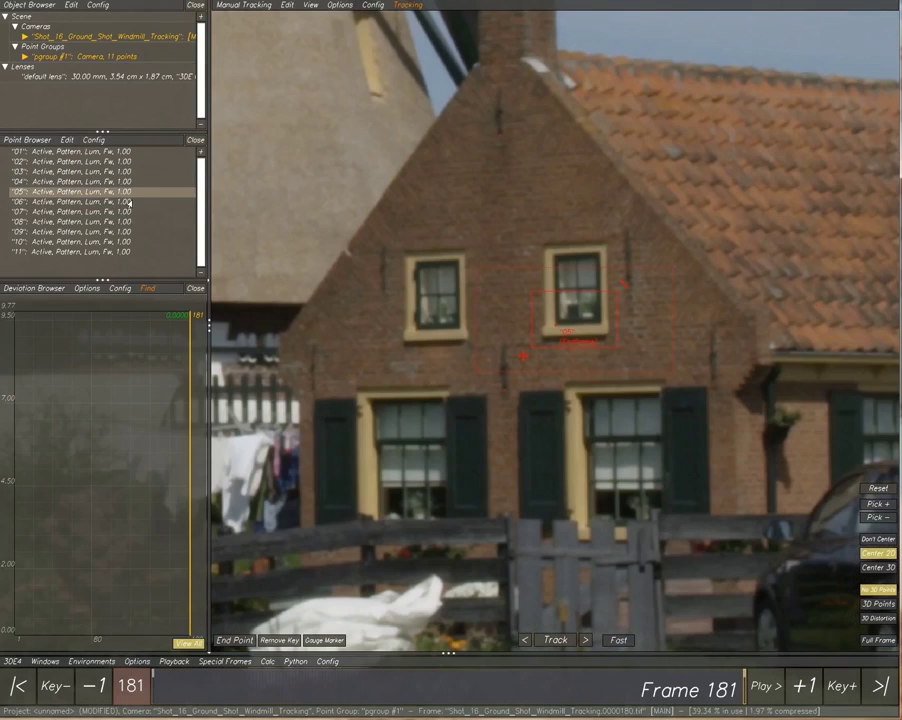
{"action": "left_click_drag", "start_coordinate": [635, 696], "coordinate": [838, 624]}
{"action": "left_click", "coordinate": [128, 182]}
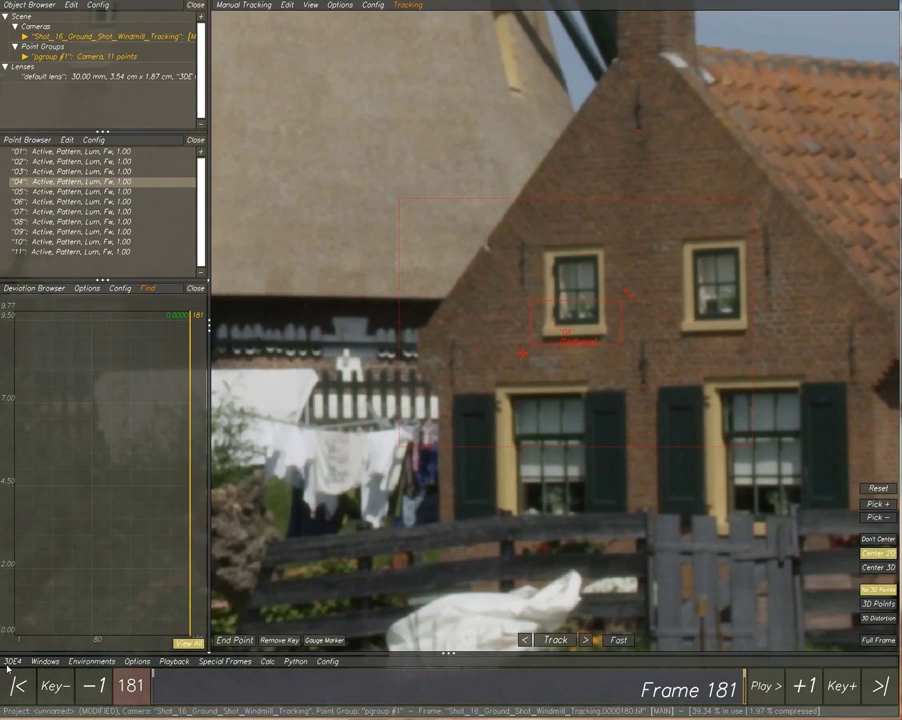
{"action": "left_click_drag", "start_coordinate": [397, 694], "coordinate": [744, 678]}
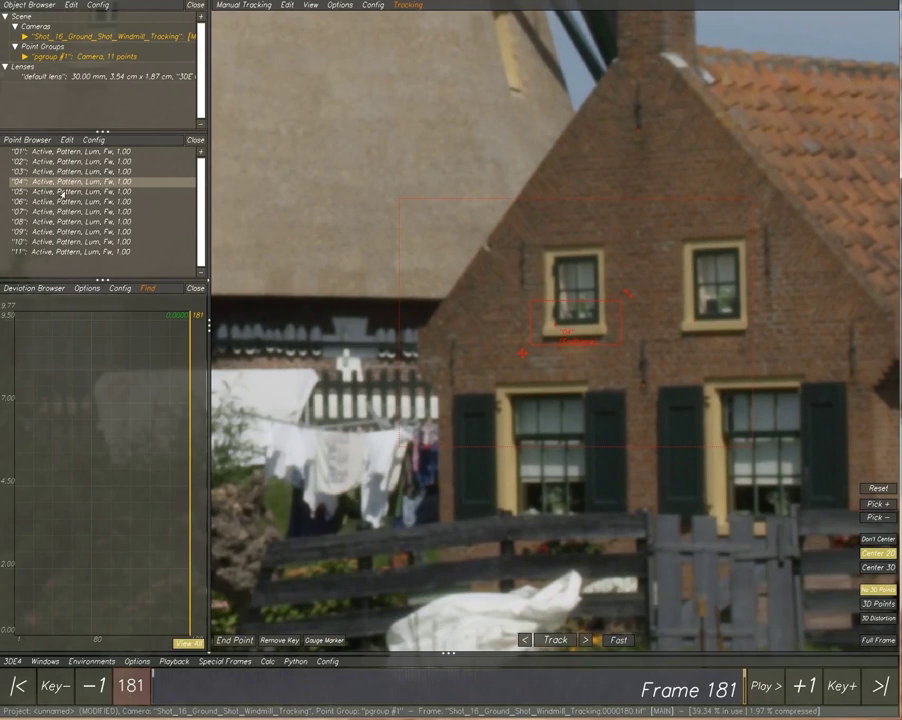
Check the tracks of points 03 and 02, then restore the full image view and select all eleven points
{"action": "left_click", "coordinate": [117, 172]}
{"action": "left_click_drag", "start_coordinate": [664, 692], "coordinate": [40, 686]}
{"action": "left_click", "coordinate": [75, 161]}
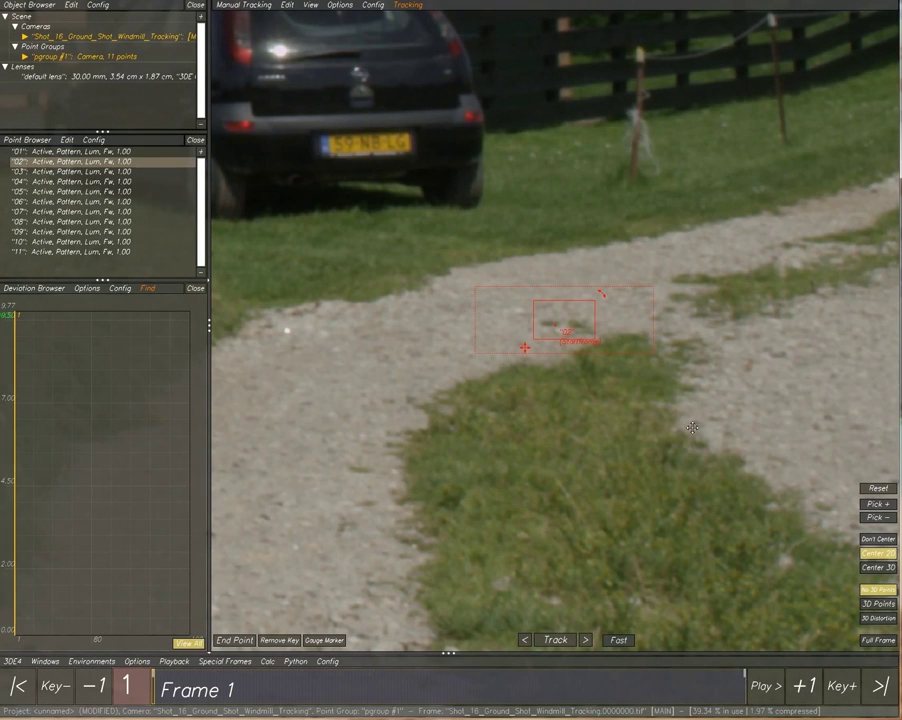
{"action": "middle_click_drag", "start_coordinate": [691, 427], "coordinate": [691, 413]}
{"action": "left_click", "coordinate": [878, 488]}
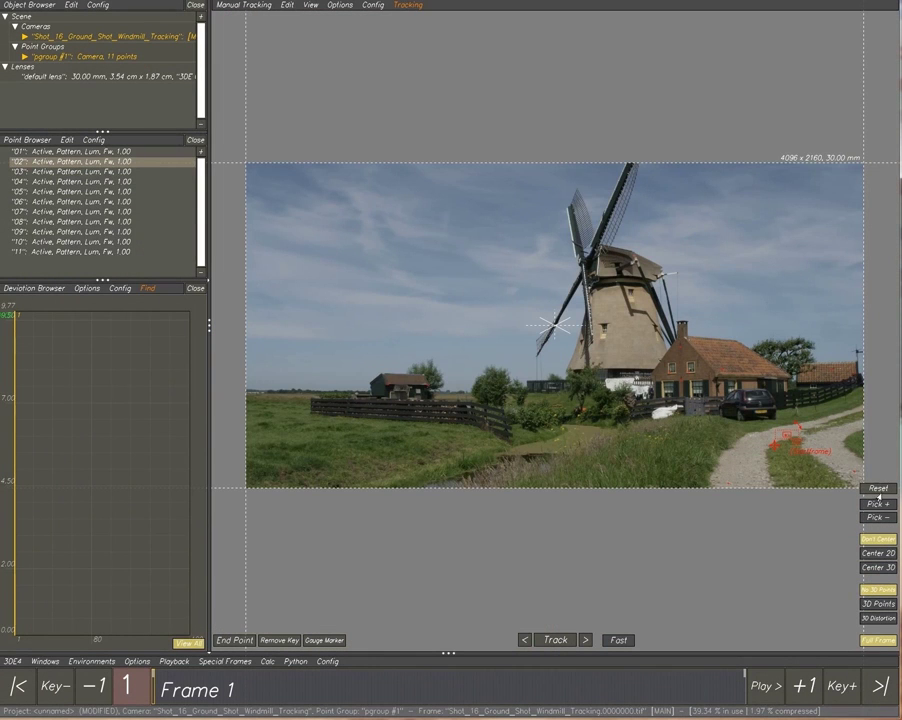
{"action": "left_click", "coordinate": [130, 253]}
{"action": "left_click", "coordinate": [127, 154], "text": "shift"}
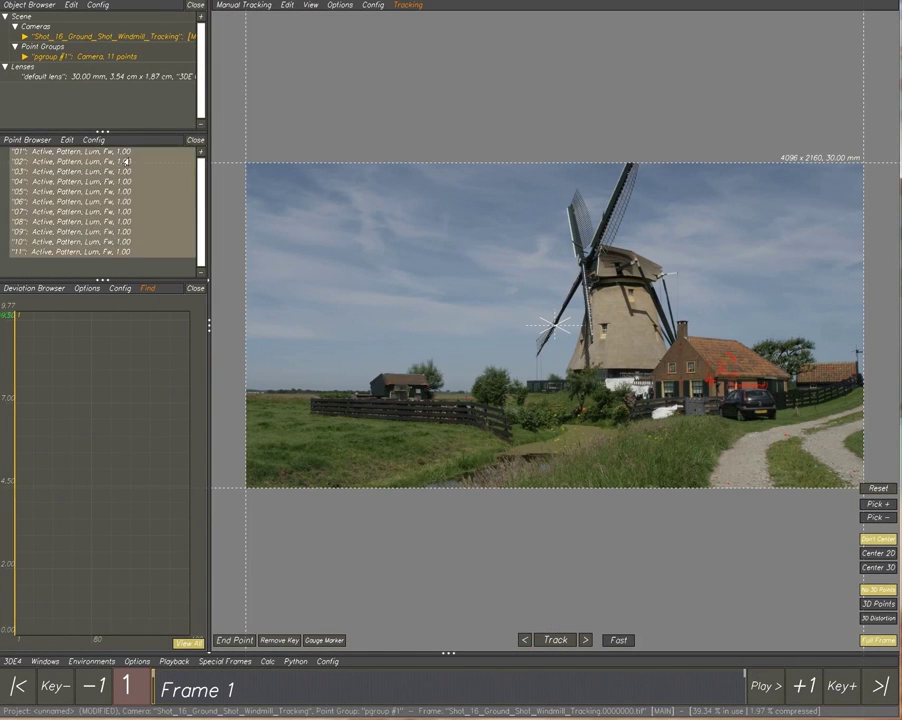
Select the default lens and choose 21MM_4K_FF_3DE-LensFile.txt from Lenscorrection\Rasters_filmlenzen\21MM_4K_FF_4096x2160 as the lens file to import
{"action": "left_click", "coordinate": [104, 78]}
{"action": "left_click", "coordinate": [72, 5]}
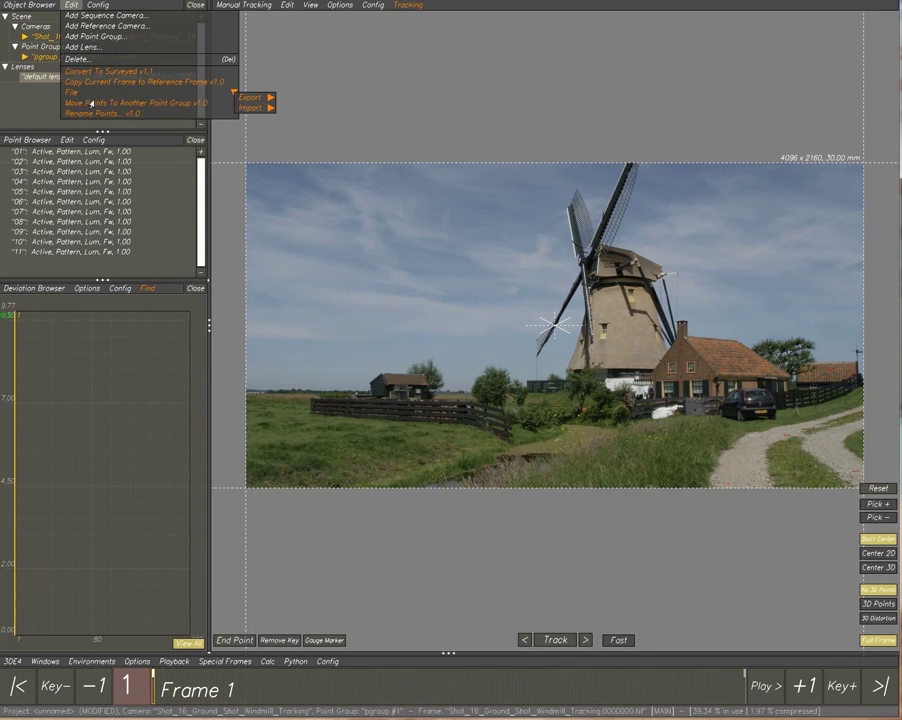
{"action": "mouse_move", "coordinate": [264, 117]}
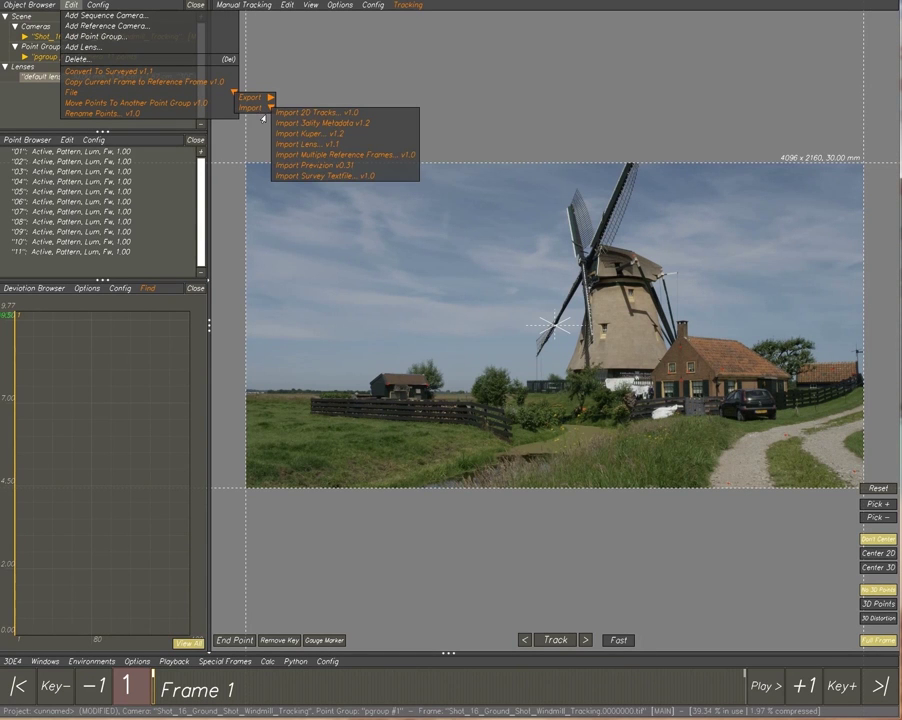
{"action": "left_click", "coordinate": [318, 147]}
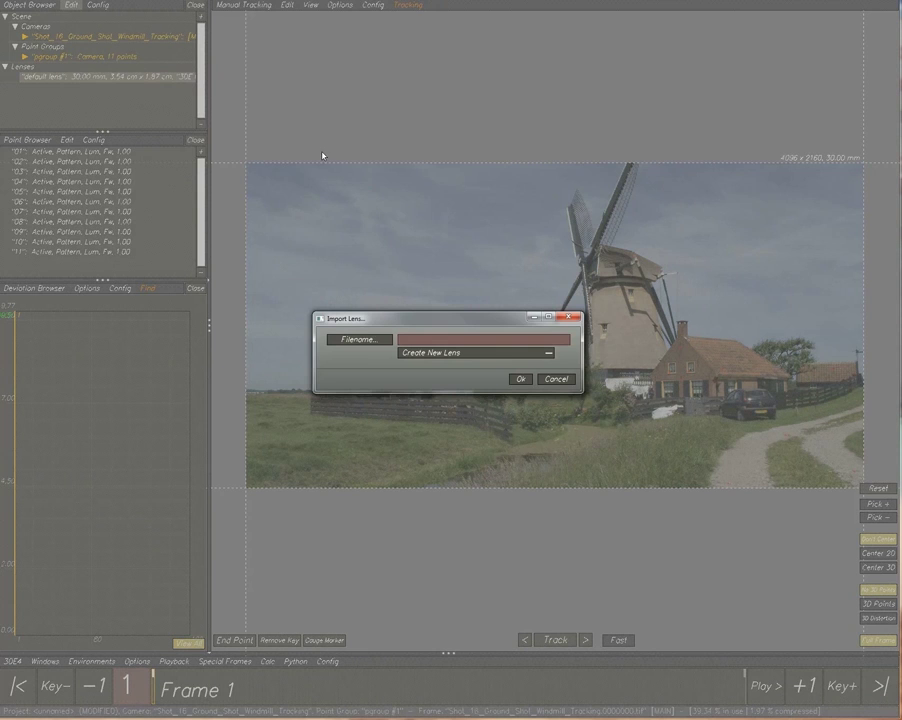
{"action": "left_click", "coordinate": [358, 340]}
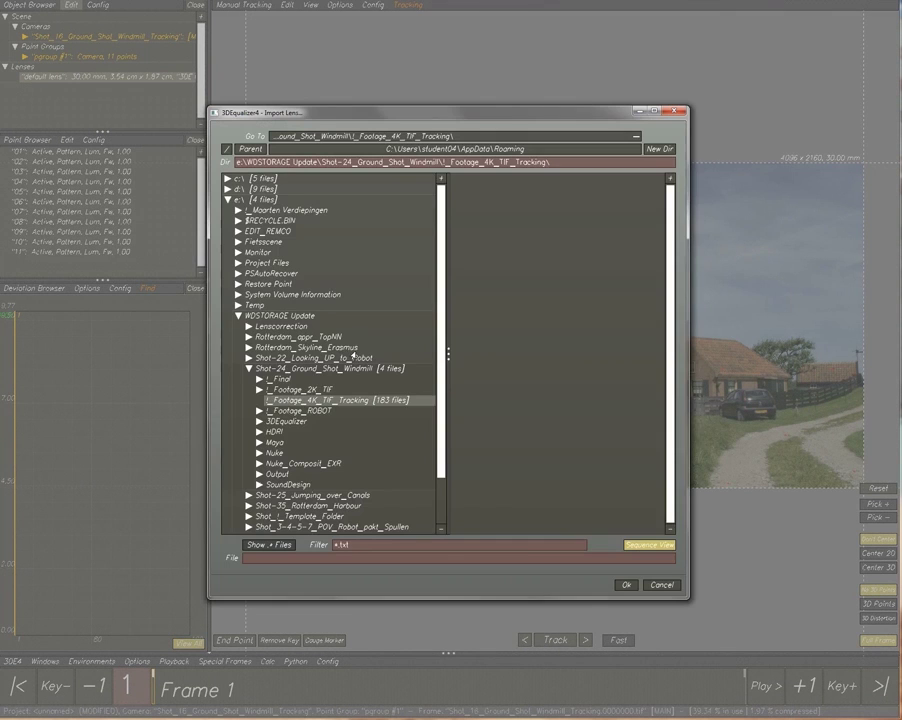
{"action": "left_click", "coordinate": [275, 326]}
{"action": "left_click", "coordinate": [249, 326]}
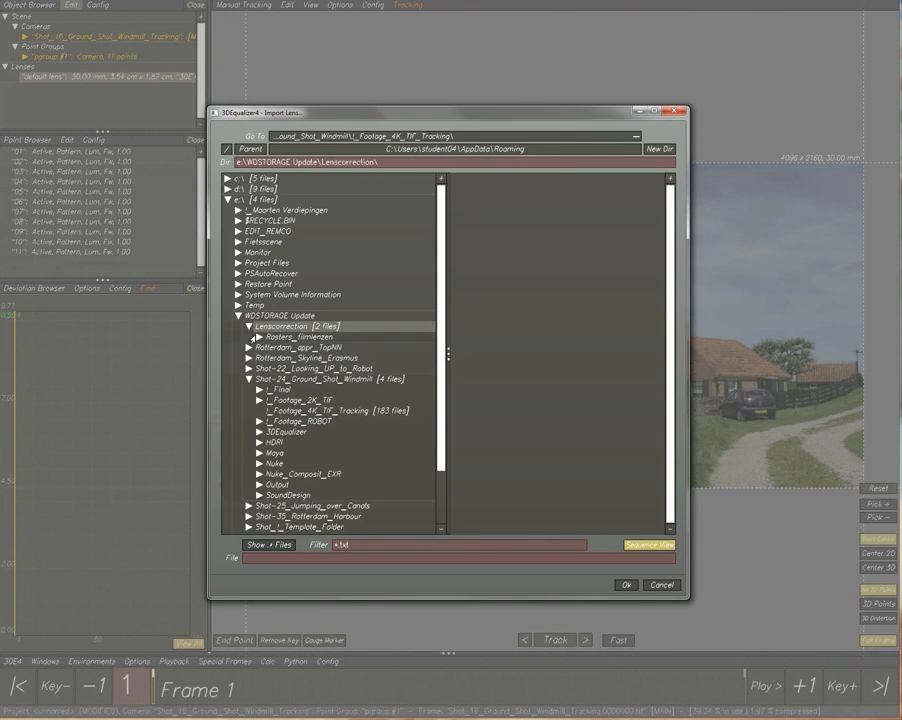
{"action": "left_click", "coordinate": [268, 338]}
{"action": "left_click", "coordinate": [261, 338]}
{"action": "left_click", "coordinate": [312, 348]}
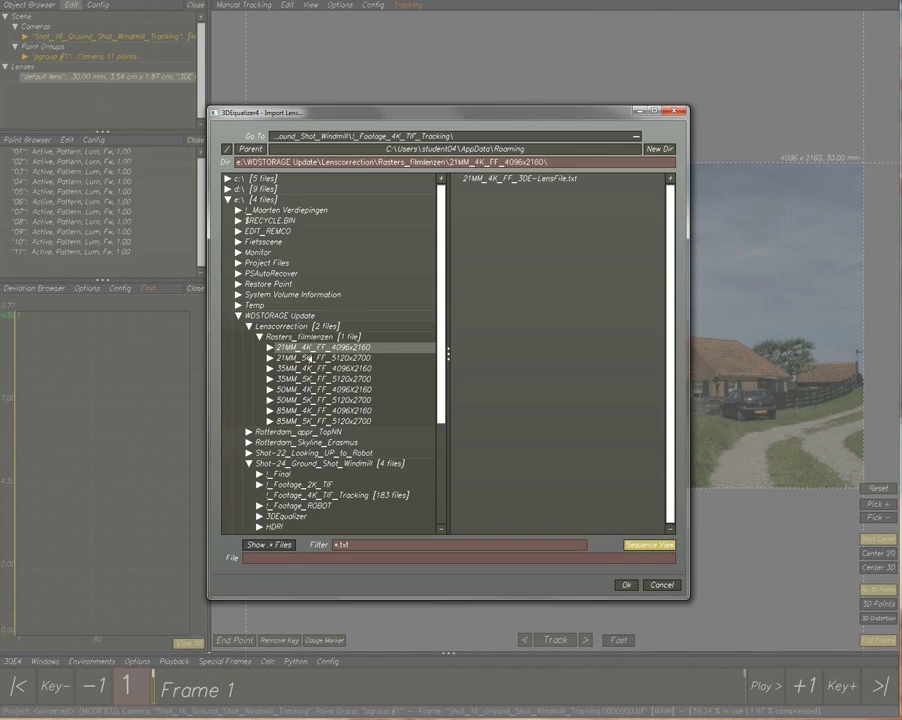
{"action": "left_click", "coordinate": [269, 348]}
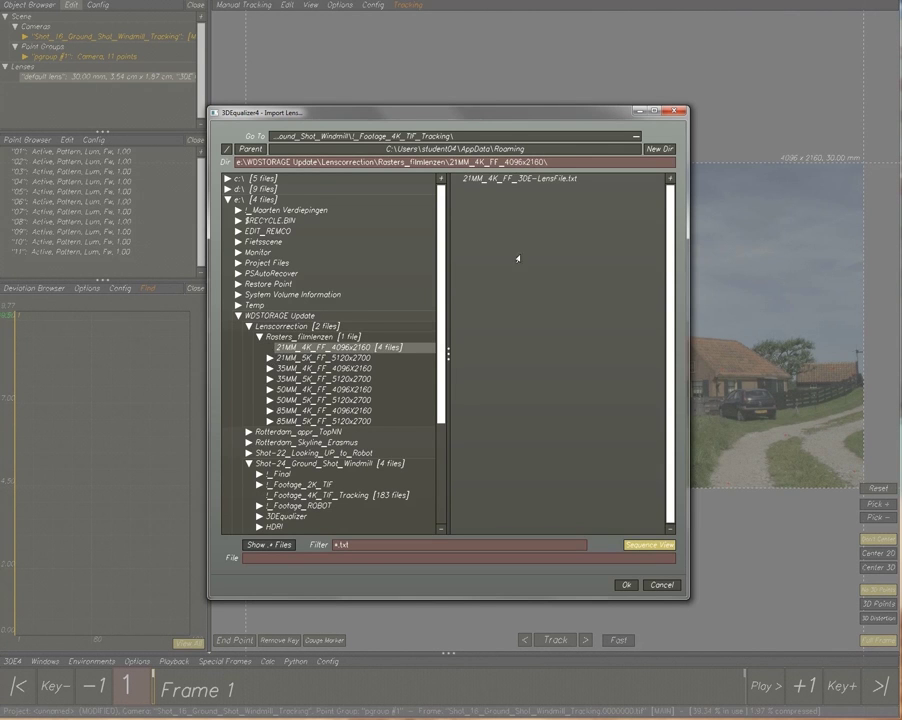
{"action": "left_click", "coordinate": [545, 180]}
{"action": "left_click", "coordinate": [625, 585]}
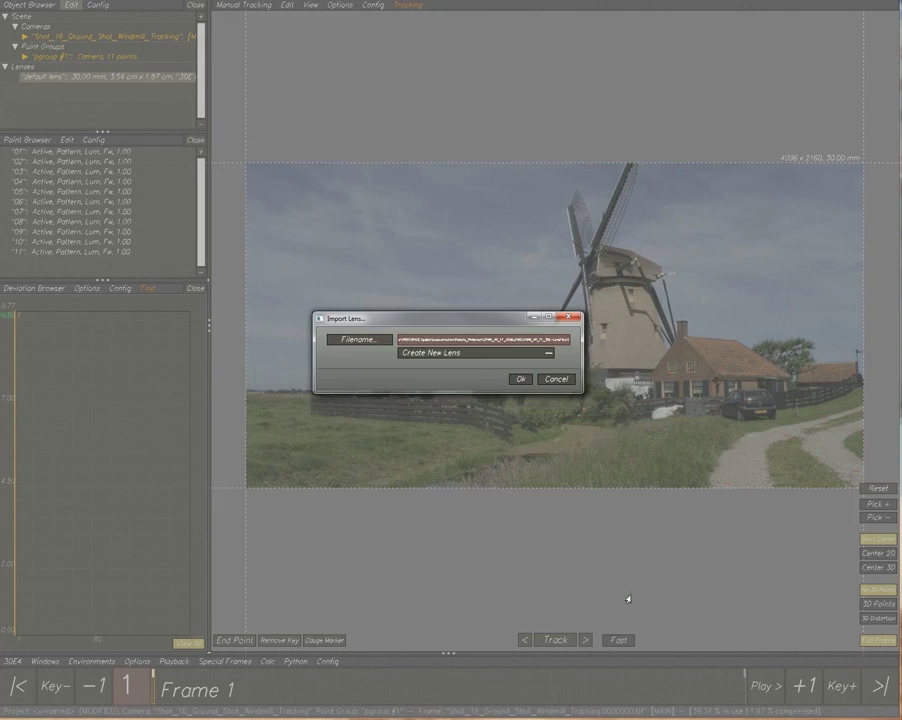
Import the chosen lens file over the selected default lens instead of creating a new lens
{"action": "left_click", "coordinate": [470, 353]}
{"action": "left_click", "coordinate": [452, 363]}
{"action": "left_click", "coordinate": [520, 379]}
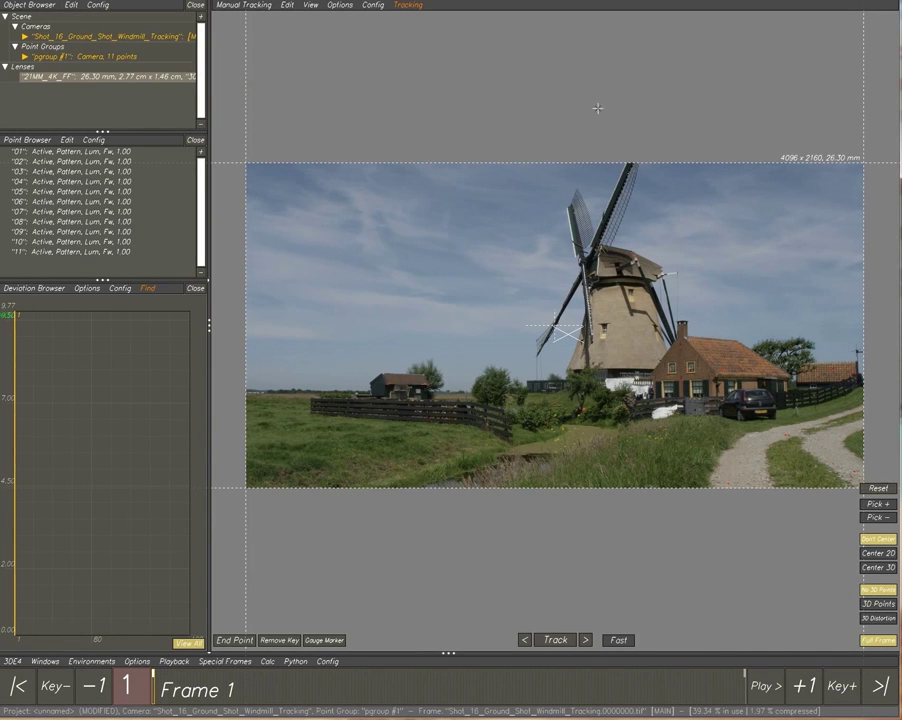
Move the car's reference photo away and add a tracking point with tightened boxes on the car's left rear bumper reflector
{"action": "middle_click_drag", "start_coordinate": [713, 427], "coordinate": [644, 408]}
{"action": "scroll", "coordinate": [694, 418], "scroll_direction": "up", "scroll_amount": 2}
{"action": "scroll", "coordinate": [694, 418], "scroll_direction": "up", "scroll_amount": 10}
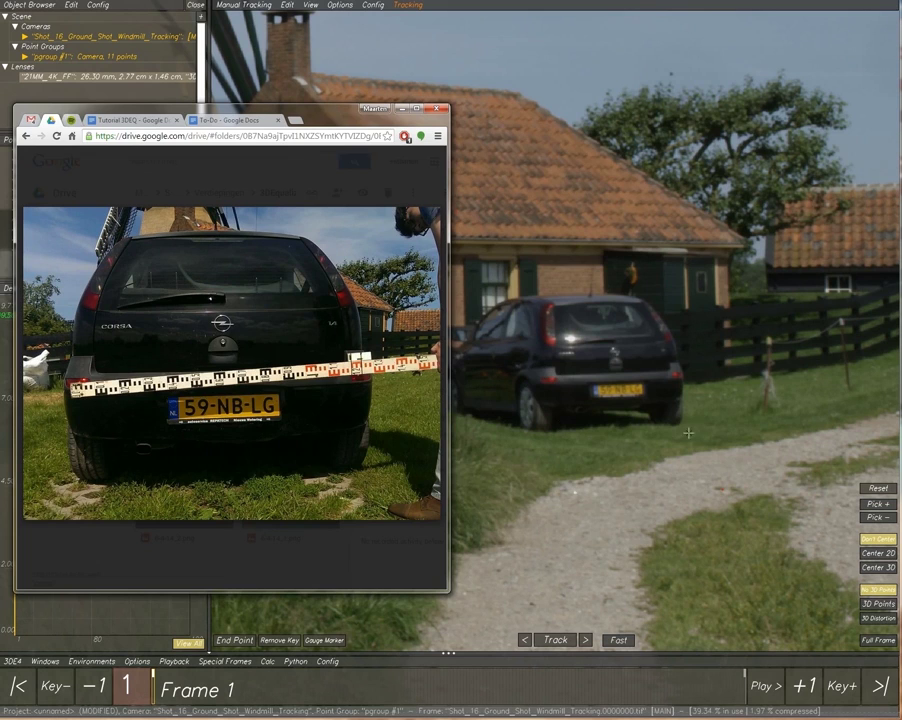
{"action": "left_click_drag", "start_coordinate": [306, 115], "coordinate": [901, 20]}
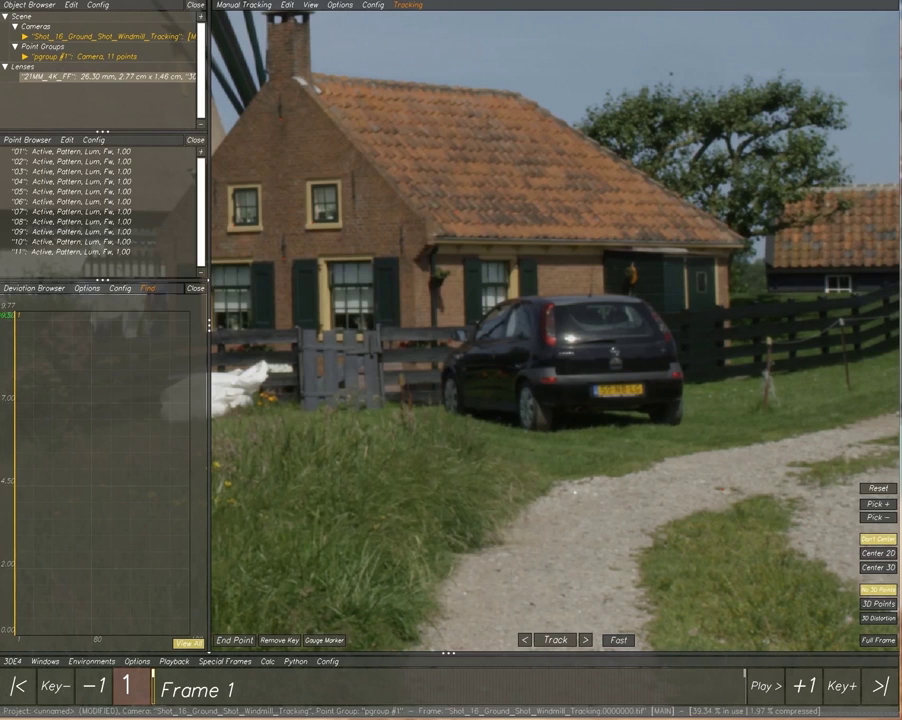
{"action": "scroll", "coordinate": [565, 393], "scroll_direction": "up", "scroll_amount": 10}
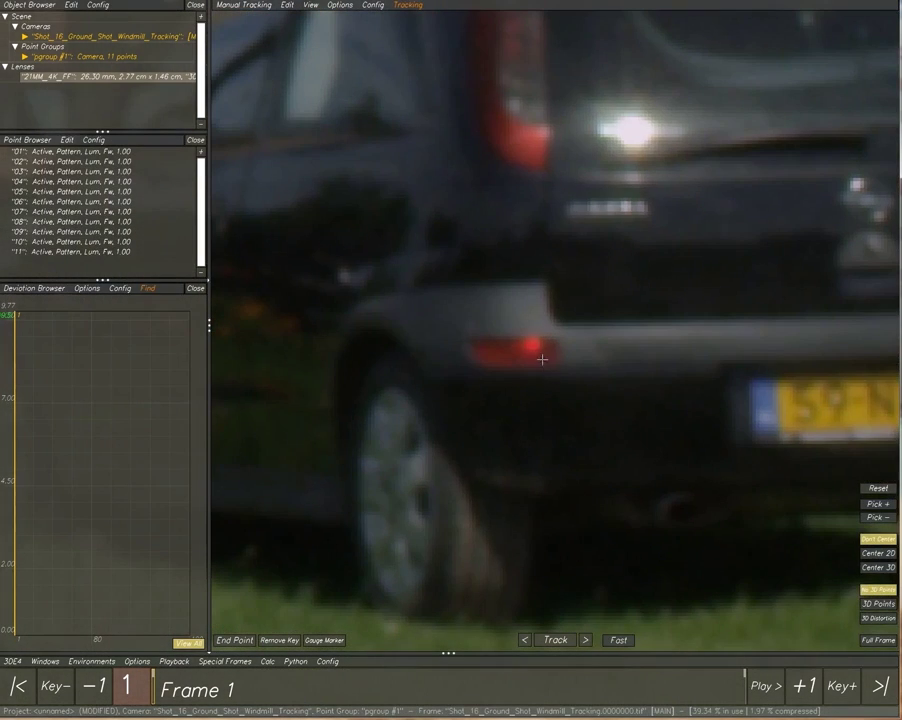
{"action": "left_click", "coordinate": [539, 352], "text": "ctrl"}
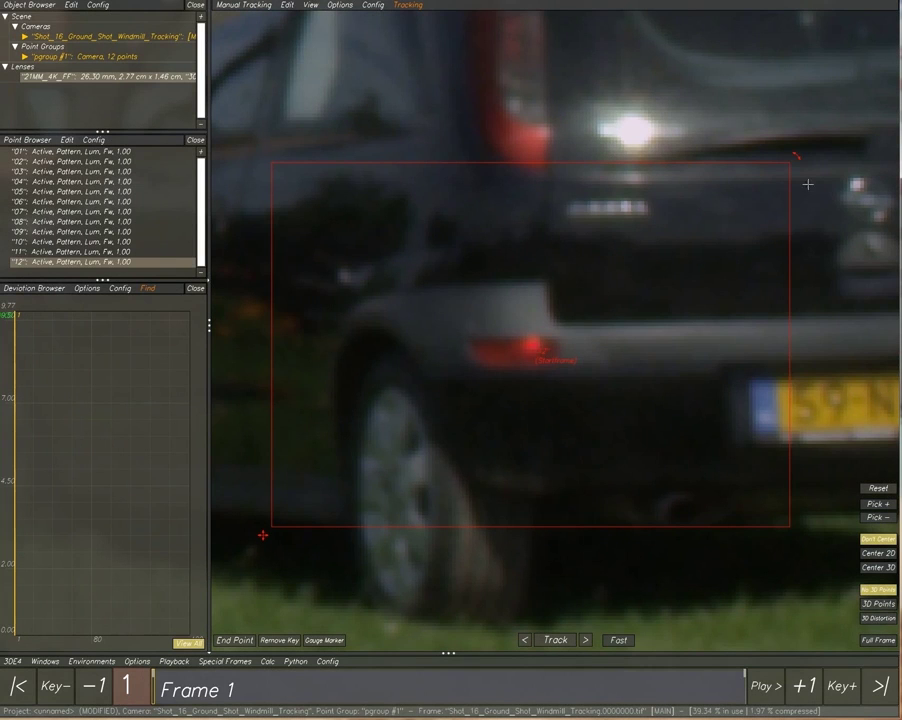
{"action": "left_click_drag", "start_coordinate": [800, 172], "coordinate": [572, 334]}
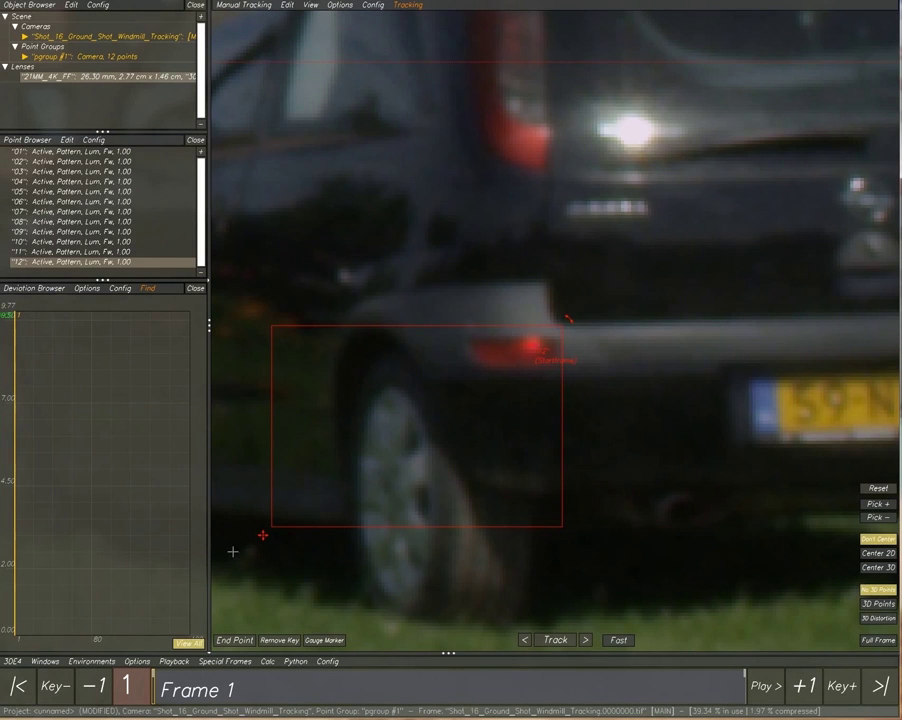
{"action": "left_click_drag", "start_coordinate": [278, 535], "coordinate": [458, 386]}
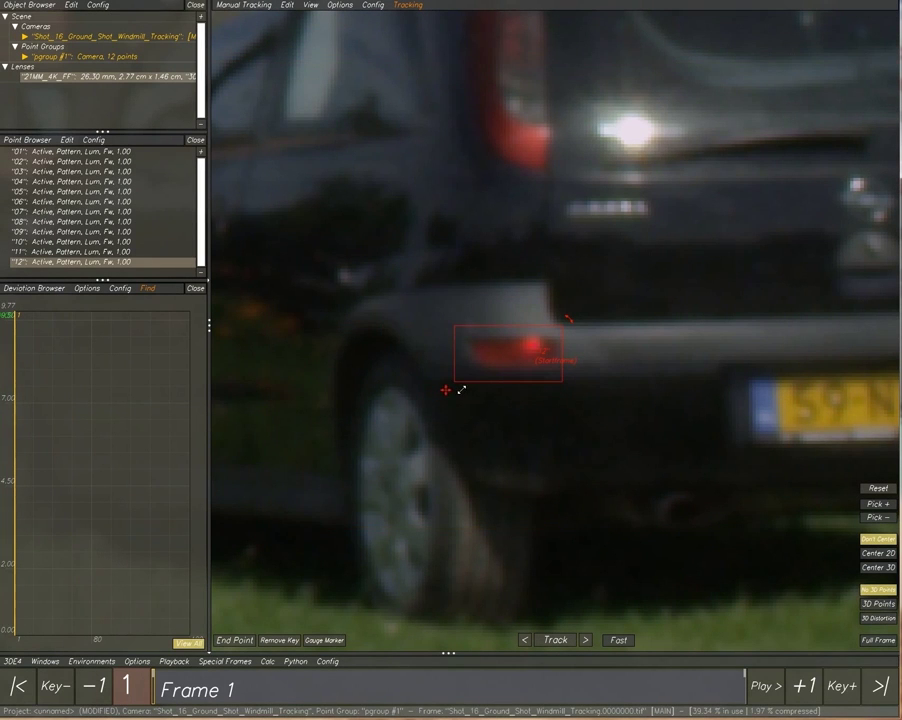
{"action": "scroll", "coordinate": [473, 388], "scroll_direction": "down", "scroll_amount": 5}
{"action": "left_click_drag", "start_coordinate": [717, 218], "coordinate": [614, 329]}
Add a tracking point on the car's right rear bumper reflector and tighten its pattern and search boxes
{"action": "middle_click_drag", "start_coordinate": [732, 359], "coordinate": [640, 357]}
{"action": "scroll", "coordinate": [710, 361], "scroll_direction": "up", "scroll_amount": 4}
{"action": "scroll", "coordinate": [708, 360], "scroll_direction": "up", "scroll_amount": 2}
{"action": "left_click", "coordinate": [672, 354], "text": "ctrl"}
{"action": "scroll", "coordinate": [759, 281], "scroll_direction": "up", "scroll_amount": 3}
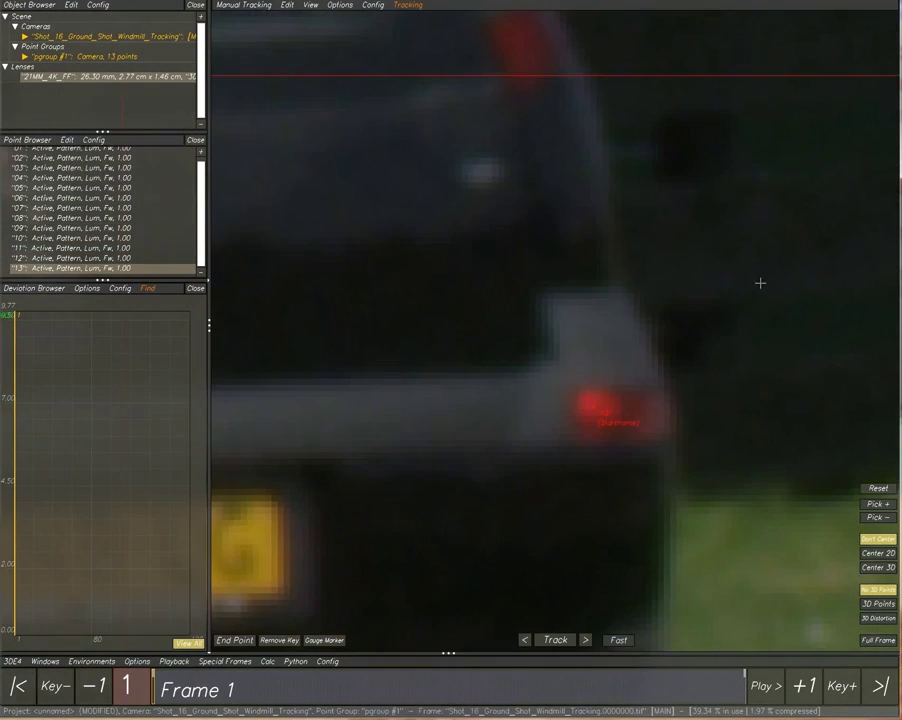
{"action": "scroll", "coordinate": [764, 276], "scroll_direction": "down", "scroll_amount": 5}
{"action": "left_click_drag", "start_coordinate": [865, 216], "coordinate": [733, 316]}
{"action": "left_click_drag", "start_coordinate": [544, 441], "coordinate": [684, 346]}
{"action": "scroll", "coordinate": [701, 354], "scroll_direction": "down", "scroll_amount": 3}
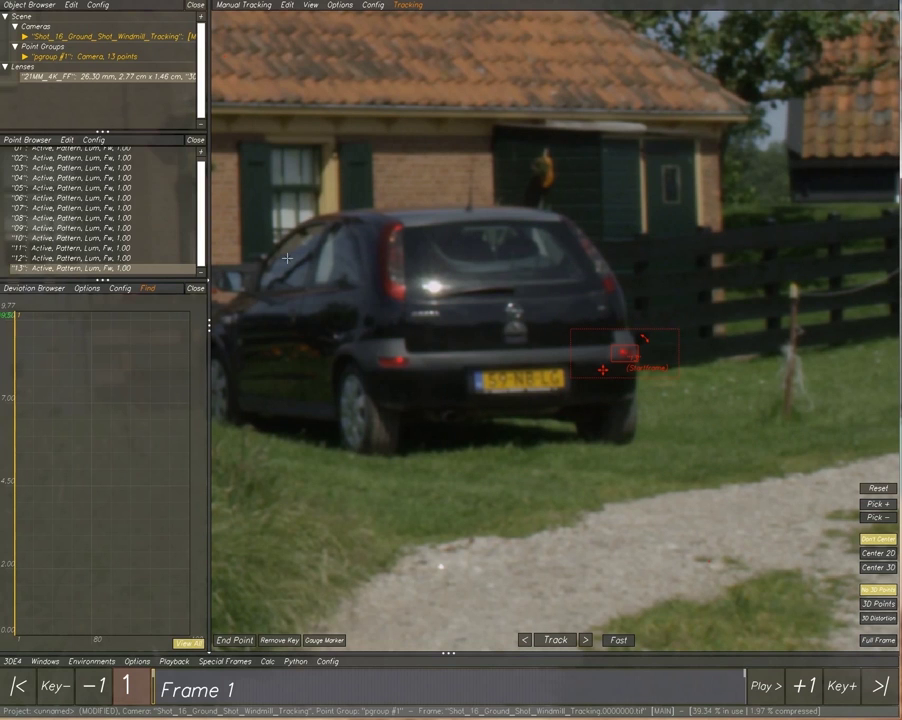
Select both car reflector points and track them from frame 1 to frame 181
{"action": "left_click", "coordinate": [100, 258], "text": "ctrl"}
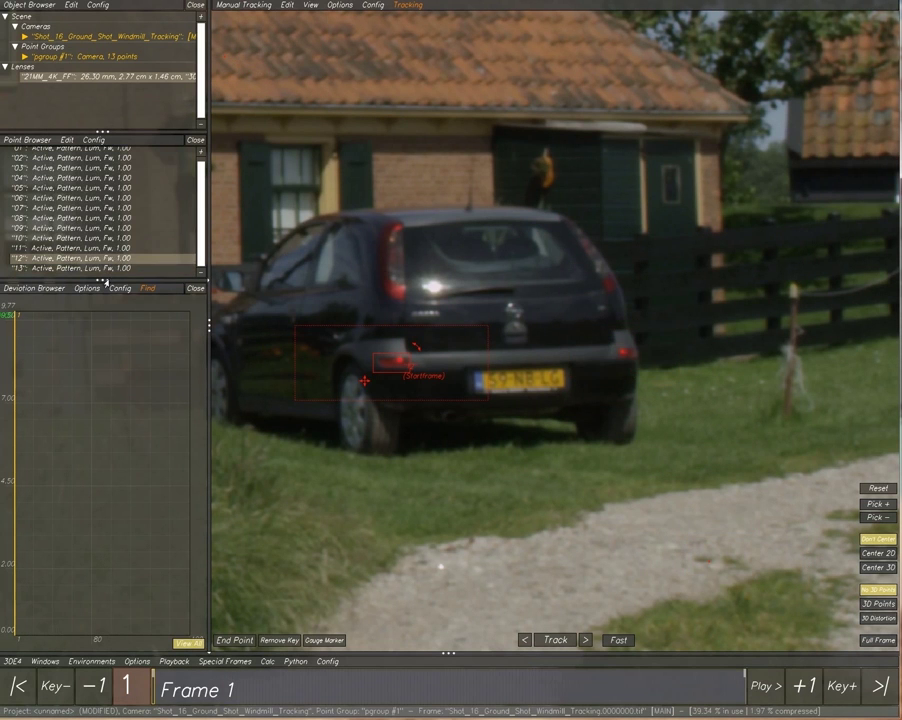
{"action": "left_click", "coordinate": [559, 641]}
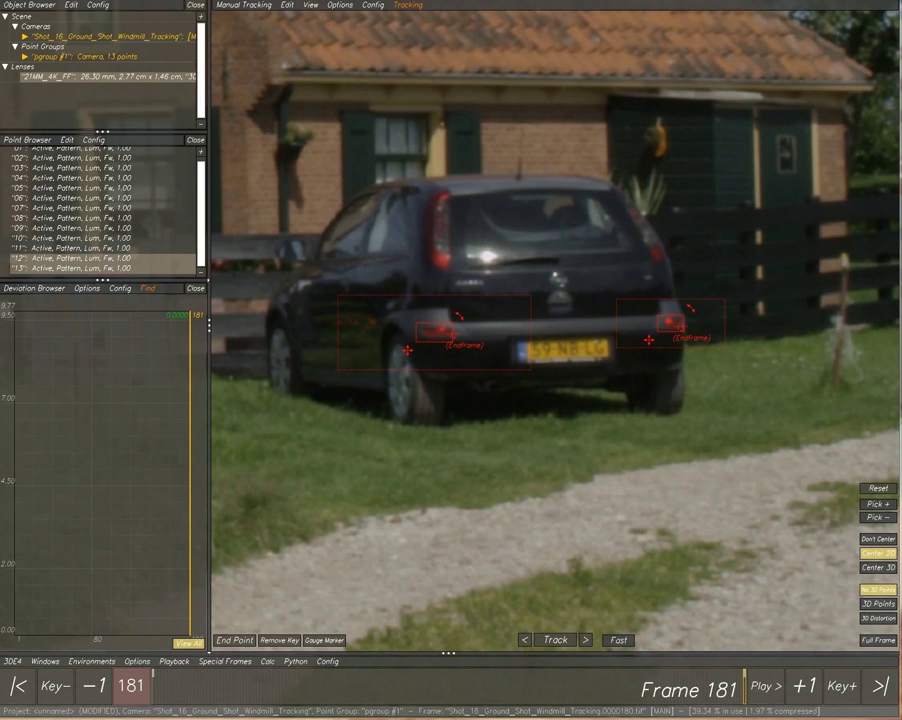
Enable the point group's distance constraint in the Attribute Editor and assign points 12 and 13 as its two points
{"action": "key", "text": "3"}
{"action": "left_click_drag", "start_coordinate": [771, 12], "coordinate": [158, 69]}
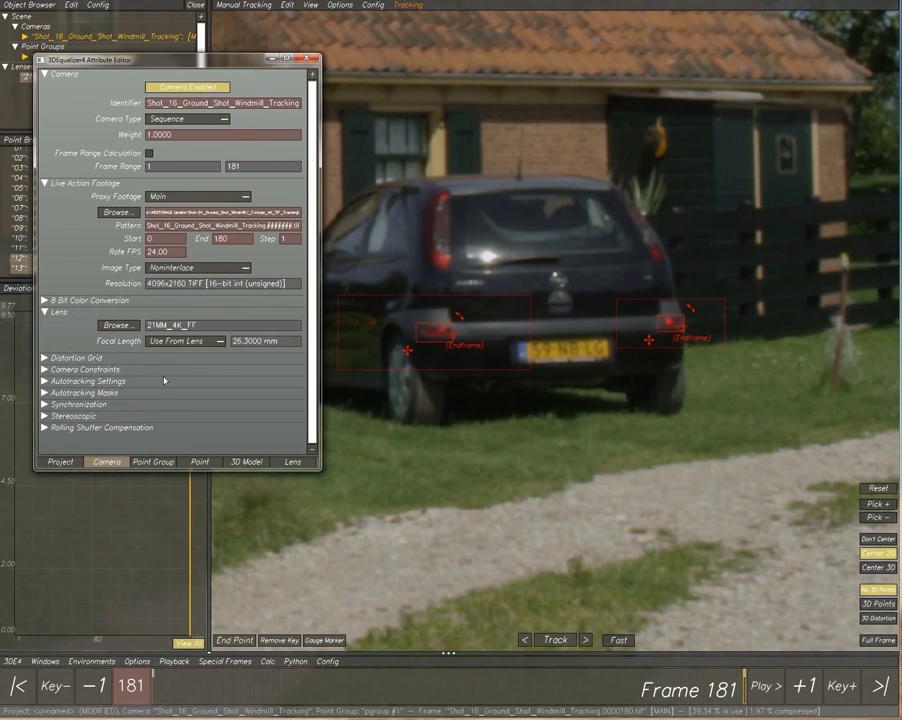
{"action": "left_click", "coordinate": [152, 462]}
{"action": "left_click", "coordinate": [45, 213]}
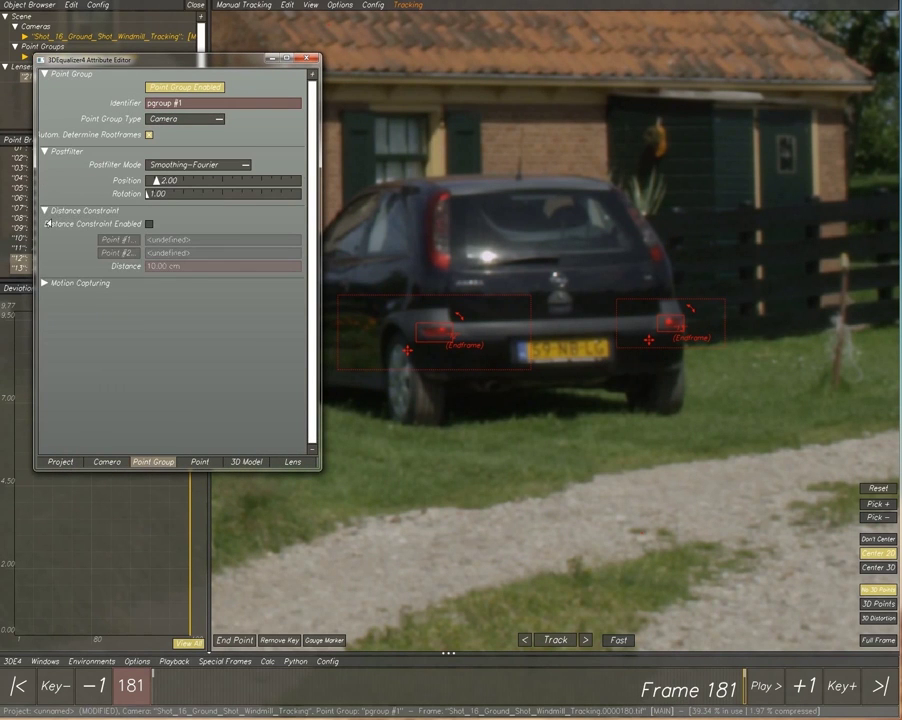
{"action": "left_click", "coordinate": [149, 224]}
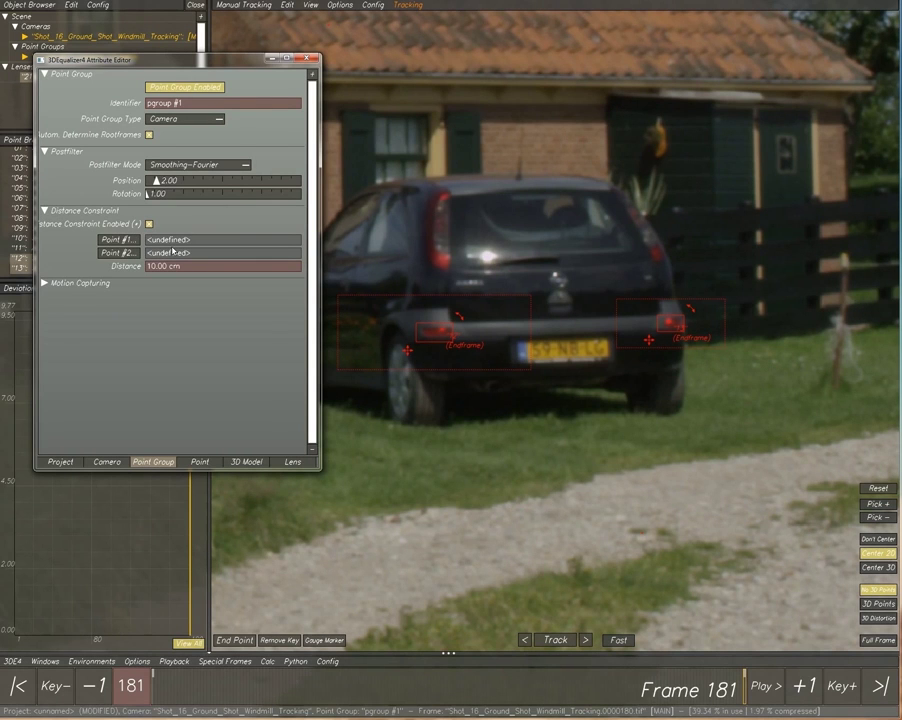
{"action": "left_click", "coordinate": [126, 250]}
{"action": "double_click", "coordinate": [130, 246]}
{"action": "left_click", "coordinate": [124, 253]}
{"action": "double_click", "coordinate": [122, 247]}
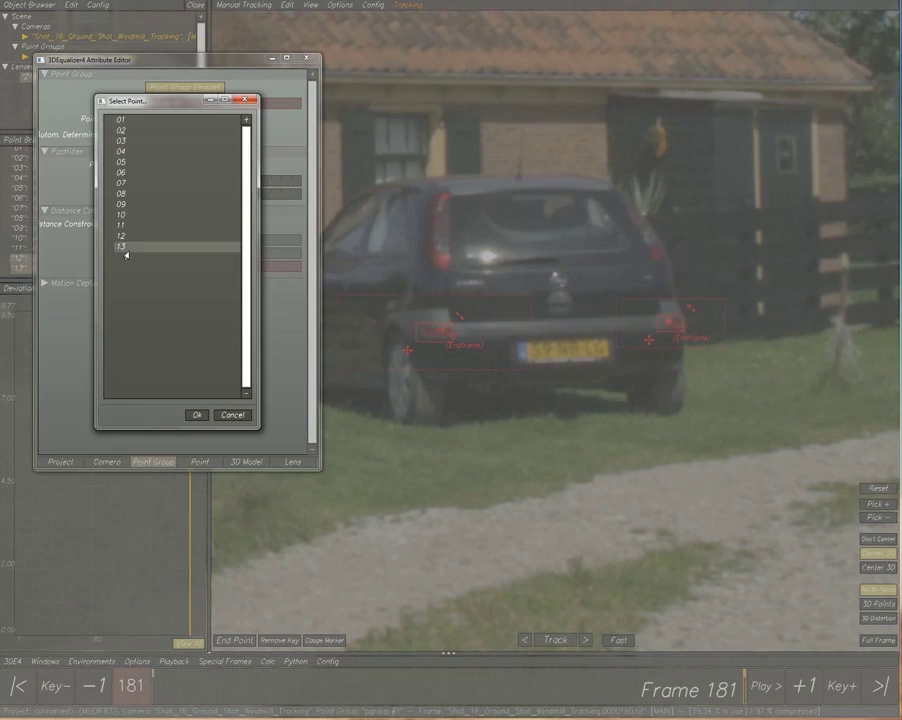
Set the constraint distance between the two reflector points to 230 cm and close the Attribute Editor
{"action": "left_click_drag", "start_coordinate": [193, 272], "coordinate": [102, 275]}
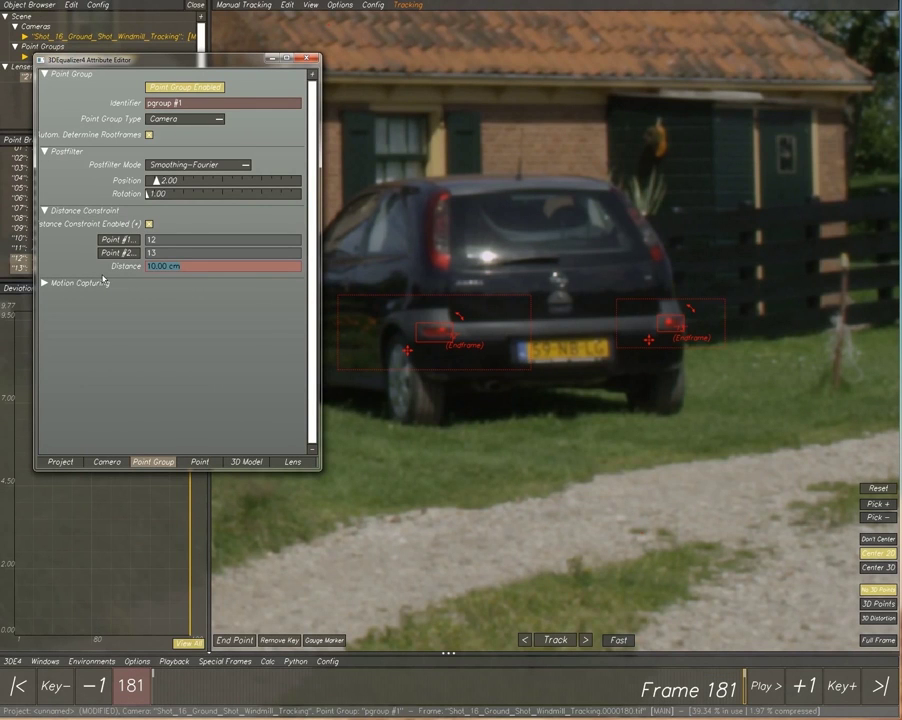
{"action": "type", "text": "230"}
{"action": "key", "text": "Return"}
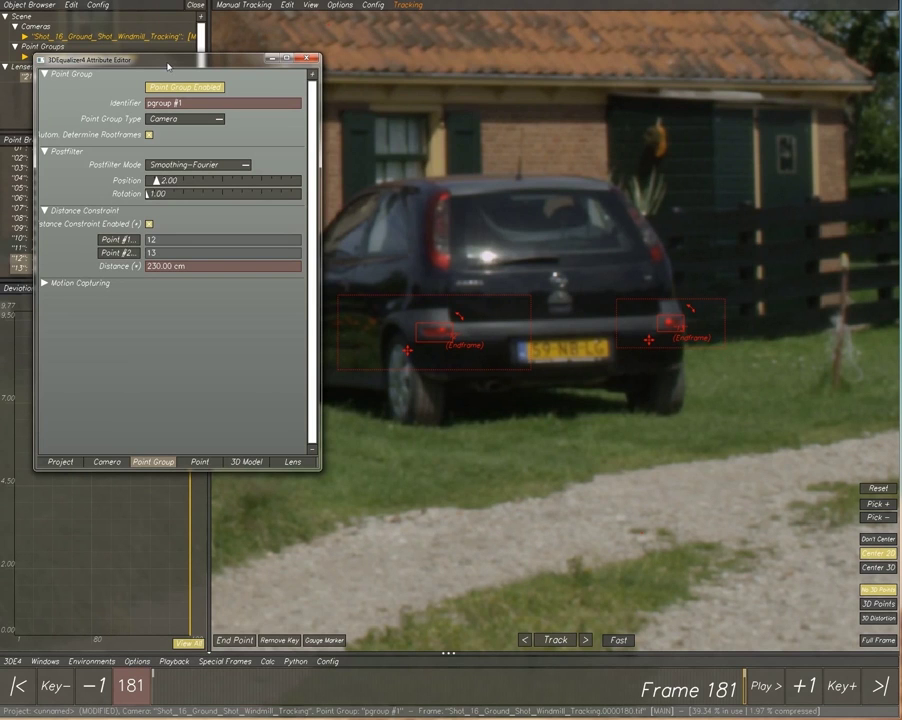
{"action": "left_click_drag", "start_coordinate": [169, 66], "coordinate": [776, 13]}
{"action": "key", "text": "Escape"}
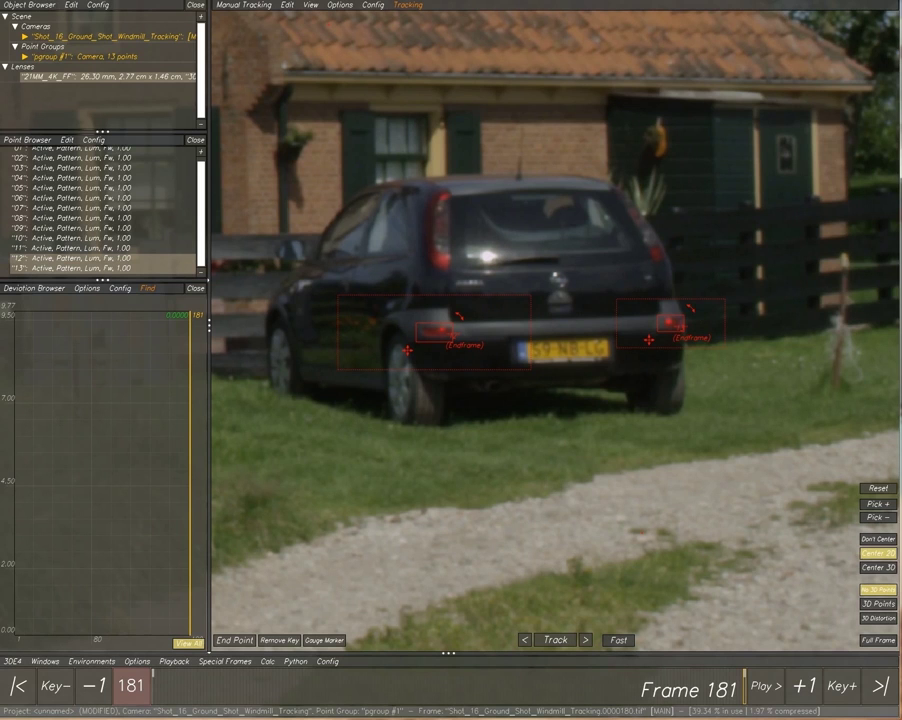
Calculate all objects from scratch, orbit the preview of the camera solve and apply the result
{"action": "left_click", "coordinate": [268, 661]}
{"action": "left_click", "coordinate": [296, 592]}
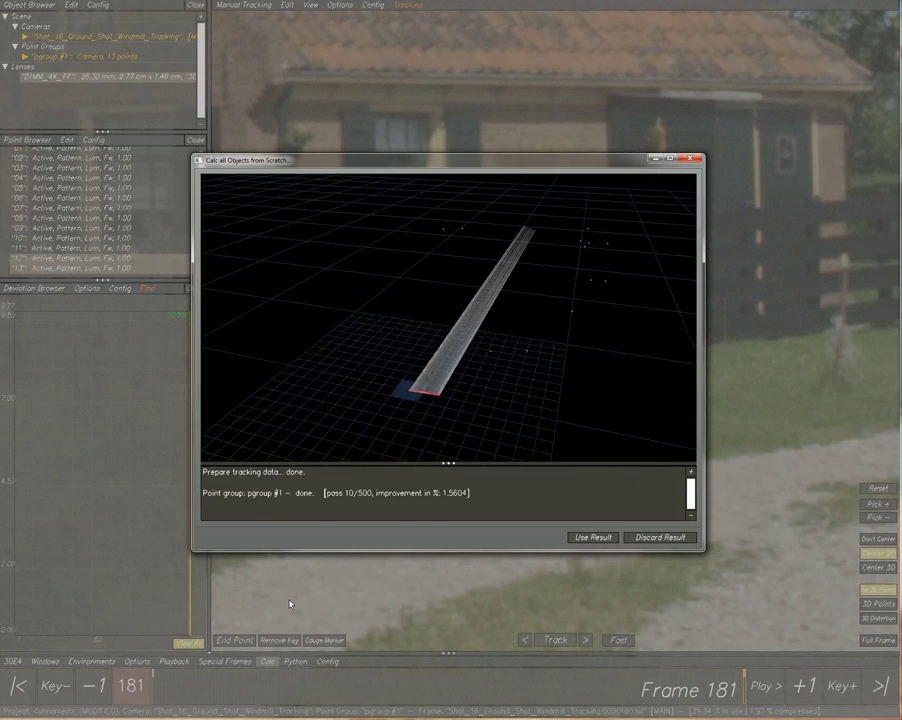
{"action": "mouse_move", "coordinate": [431, 397]}
{"action": "left_mouse_down"}
{"action": "mouse_move", "coordinate": [467, 438]}
{"action": "mouse_move", "coordinate": [513, 370]}
{"action": "mouse_move", "coordinate": [514, 316]}
{"action": "mouse_move", "coordinate": [489, 312]}
{"action": "mouse_move", "coordinate": [477, 378]}
{"action": "mouse_move", "coordinate": [442, 386]}
{"action": "left_mouse_up"}
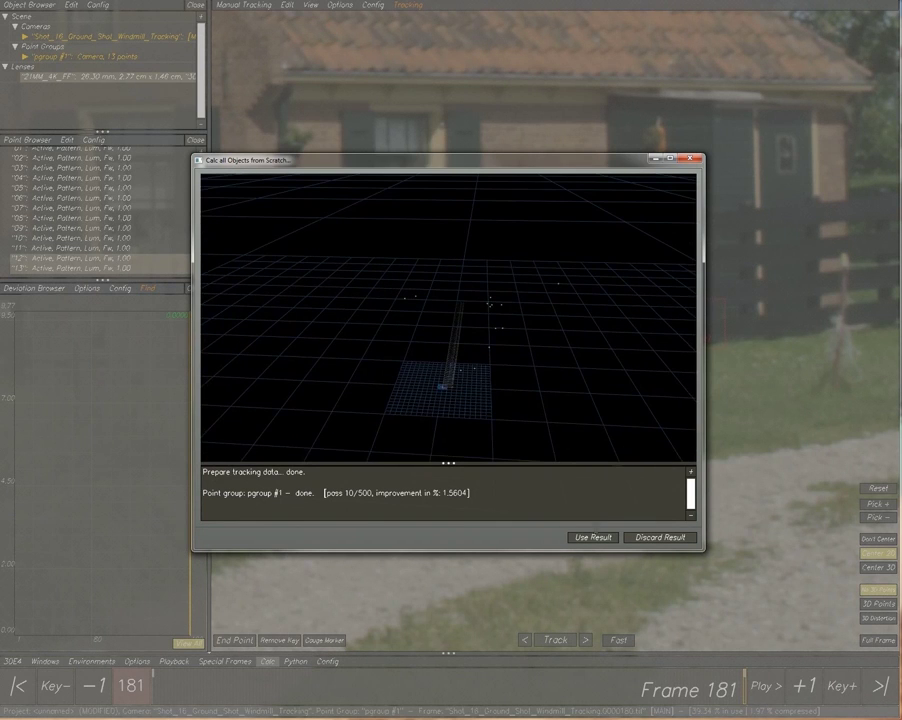
{"action": "left_click", "coordinate": [594, 542]}
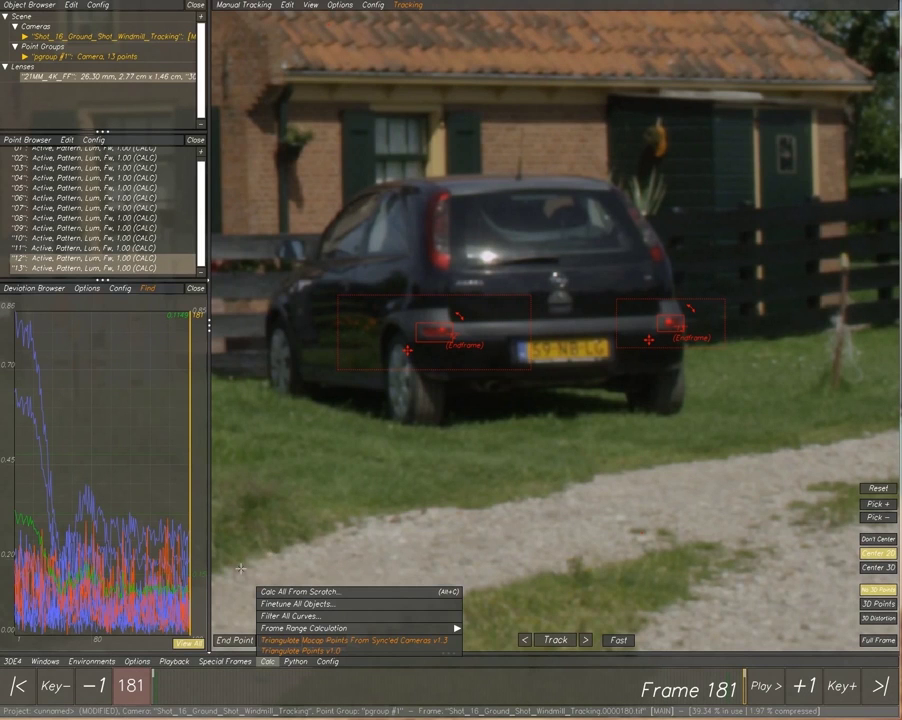
Widen the Deviation Browser and select the two highest deviation curves at the start of the shot
{"action": "left_click_drag", "start_coordinate": [216, 584], "coordinate": [272, 584]}
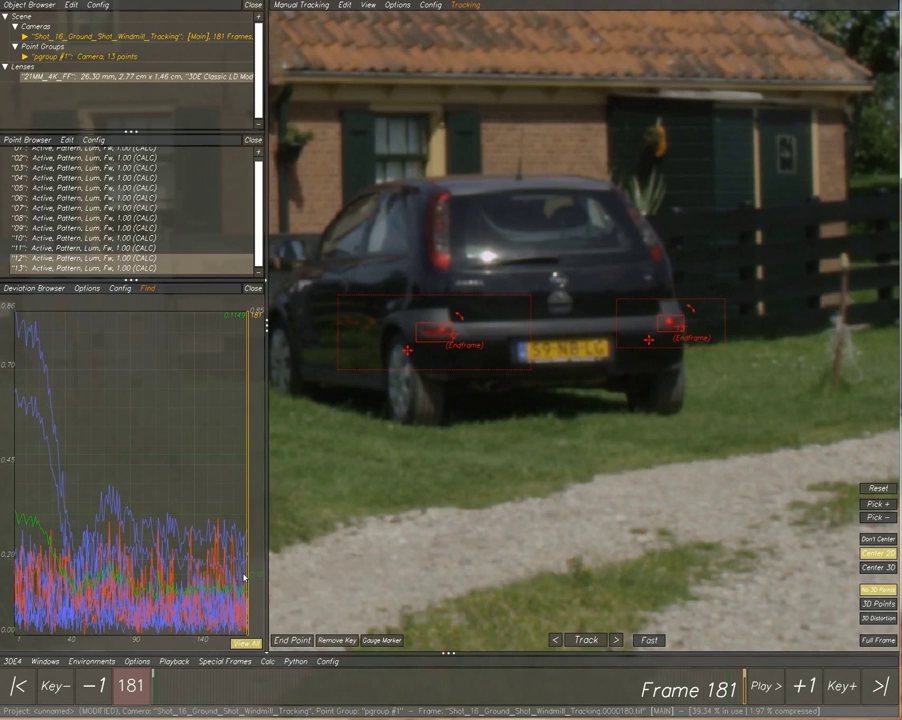
{"action": "scroll", "coordinate": [236, 573], "scroll_direction": "down", "scroll_amount": 5}
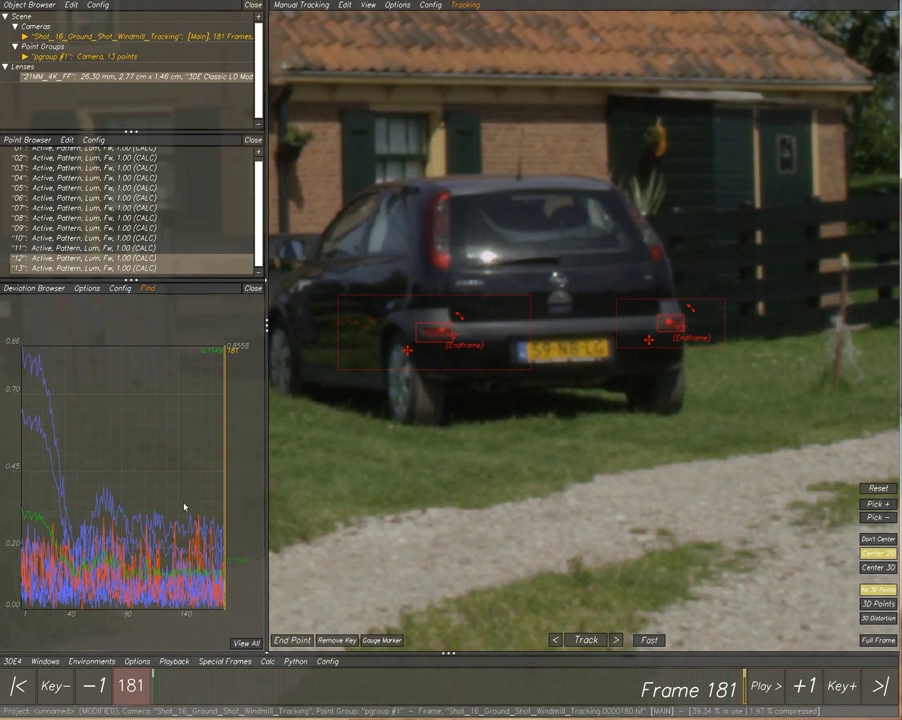
{"action": "left_click", "coordinate": [30, 365]}
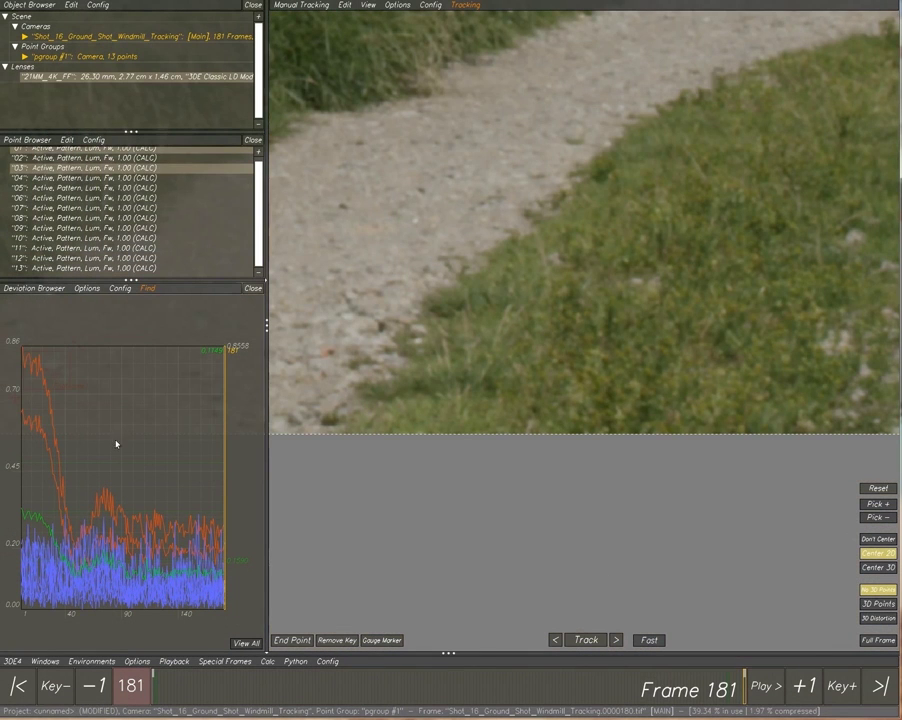
Select point 01 alone, return to frame 1 and examine its track with the view centered on the 2D point
{"action": "left_click", "coordinate": [878, 539]}
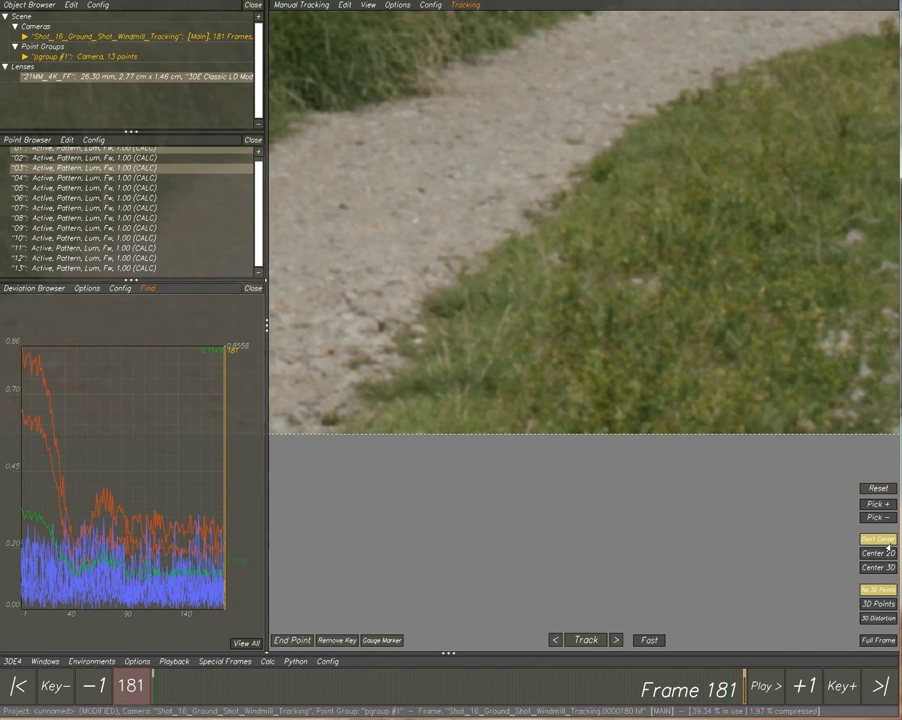
{"action": "scroll", "coordinate": [140, 213], "scroll_direction": "up", "scroll_amount": 1}
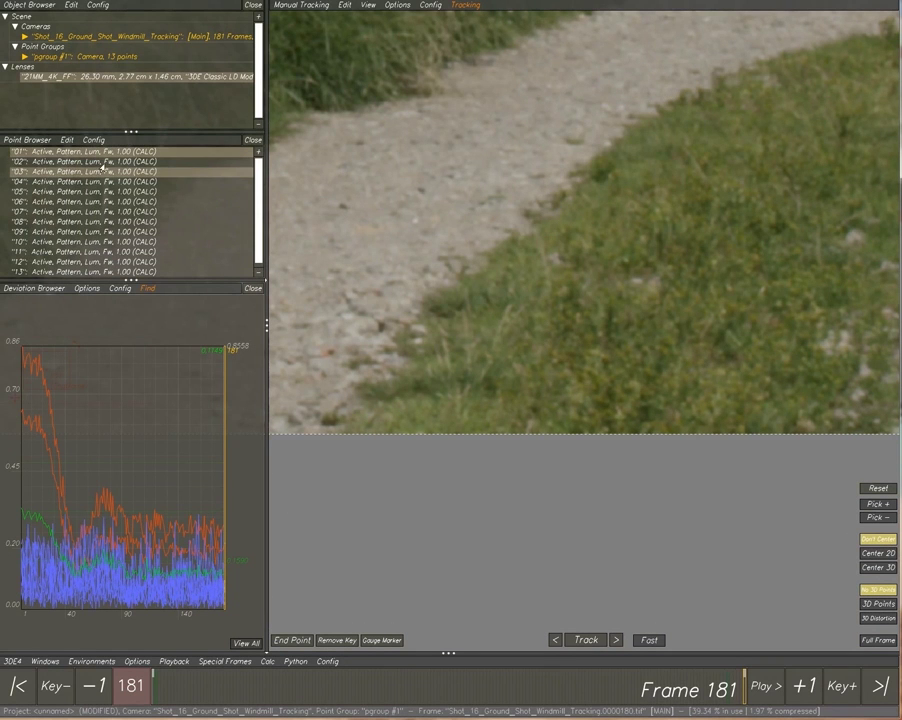
{"action": "left_click", "coordinate": [103, 155]}
{"action": "left_click_drag", "start_coordinate": [651, 690], "coordinate": [155, 690]}
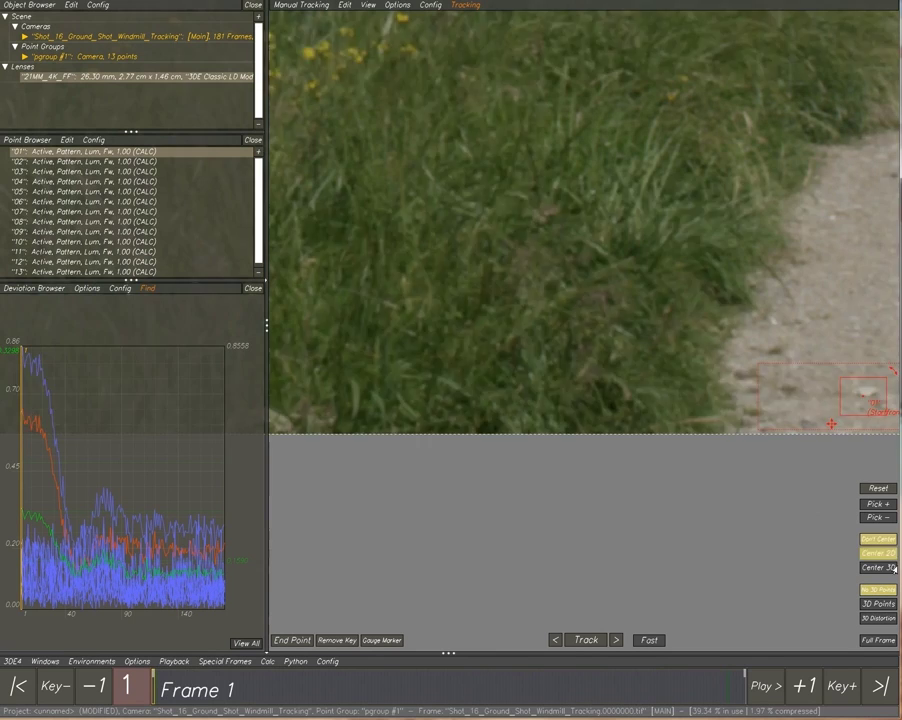
{"action": "left_click", "coordinate": [880, 553]}
{"action": "left_click_drag", "start_coordinate": [166, 690], "coordinate": [17, 686]}
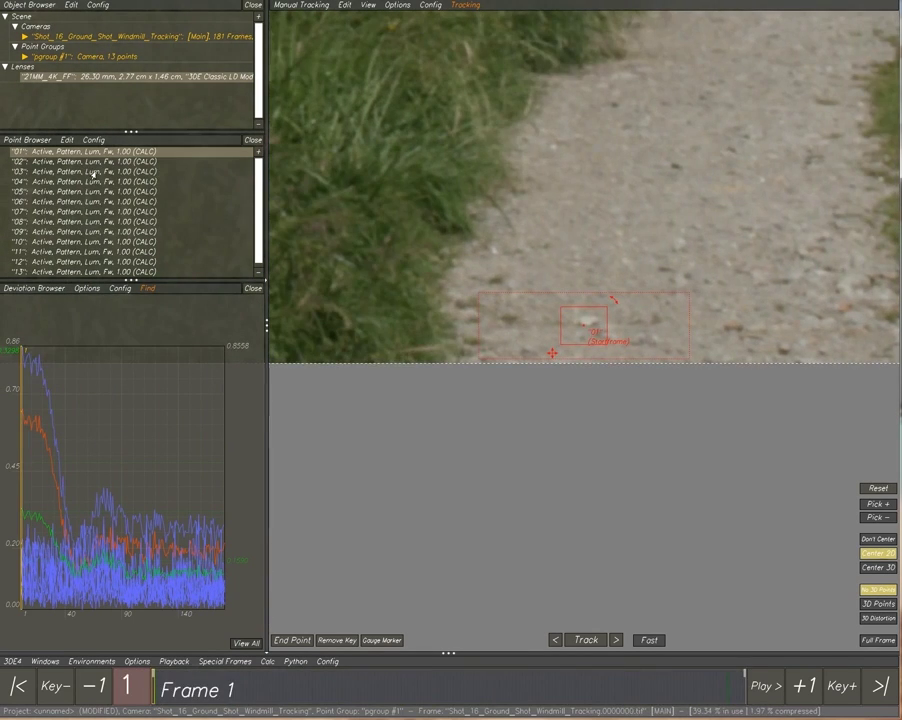
Select point 03 and scrub through the whole frame range to examine the quality of its track
{"action": "left_click", "coordinate": [90, 172]}
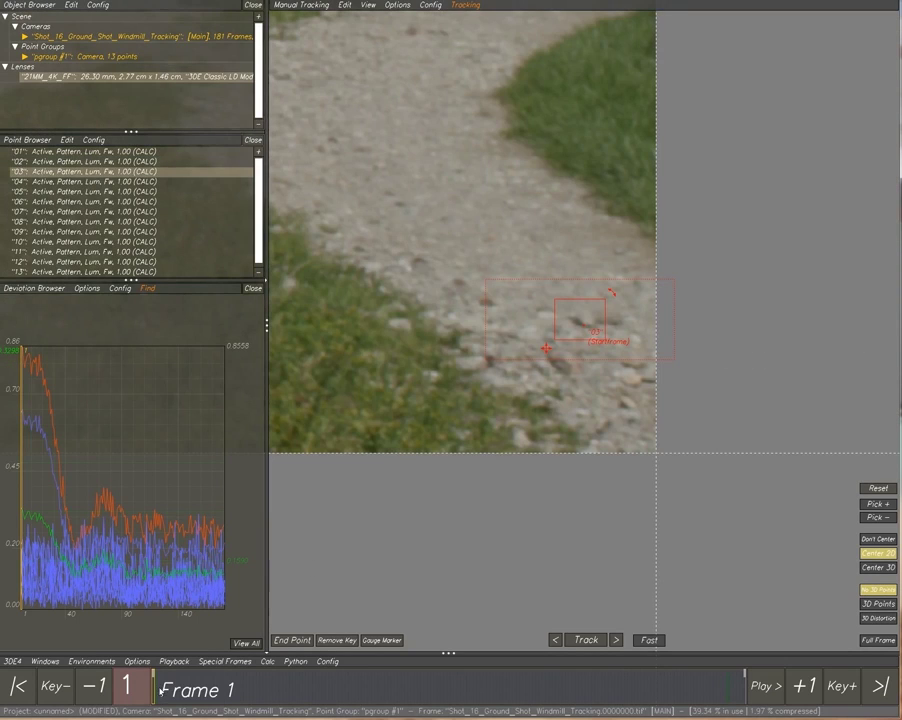
{"action": "left_click_drag", "start_coordinate": [162, 690], "coordinate": [745, 690]}
{"action": "left_click_drag", "start_coordinate": [683, 706], "coordinate": [152, 690]}
{"action": "key", "text": "f"}
{"action": "left_click_drag", "start_coordinate": [262, 700], "coordinate": [106, 693]}
Switch to the Lineup view, enable 3D Distortion display and scrub the shot to check the solved points against the footage
{"action": "key", "text": "F5"}
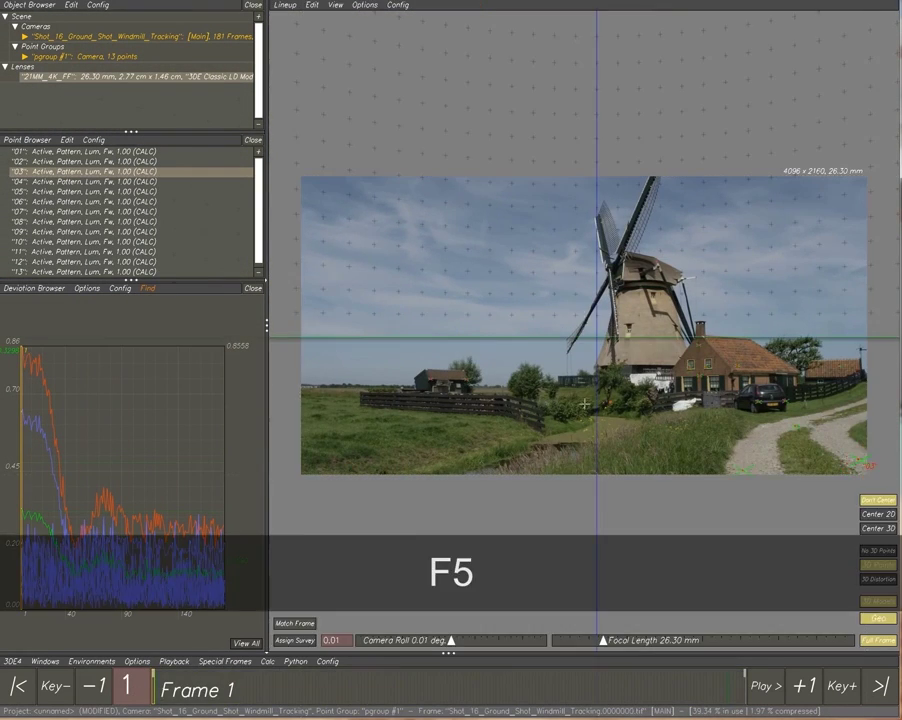
{"action": "mouse_move", "coordinate": [156, 692]}
{"action": "left_mouse_down"}
{"action": "mouse_move", "coordinate": [748, 693]}
{"action": "mouse_move", "coordinate": [150, 692]}
{"action": "left_mouse_up"}
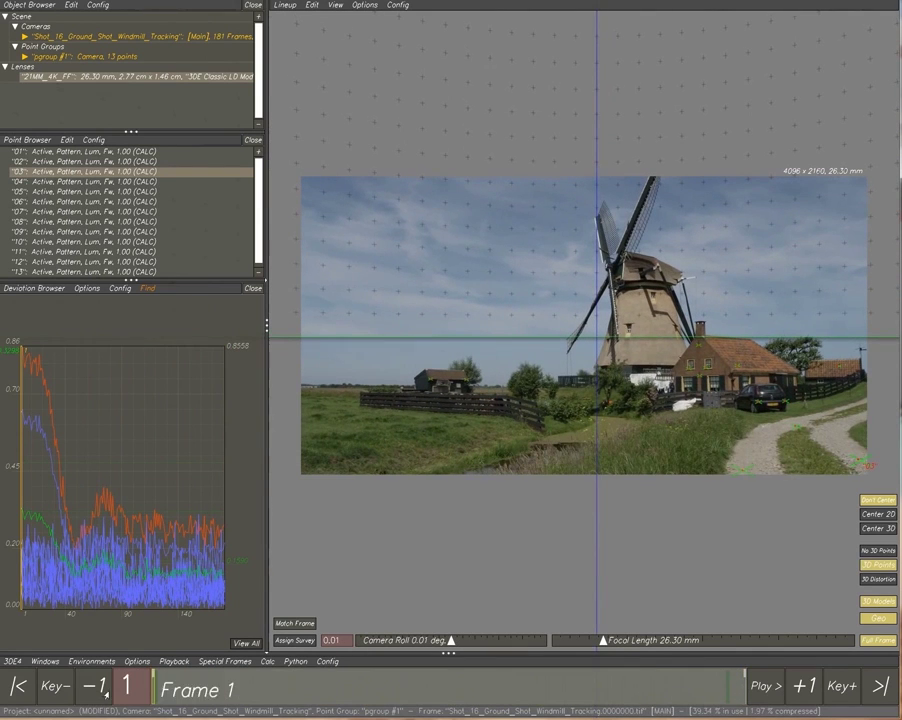
{"action": "left_click", "coordinate": [886, 583]}
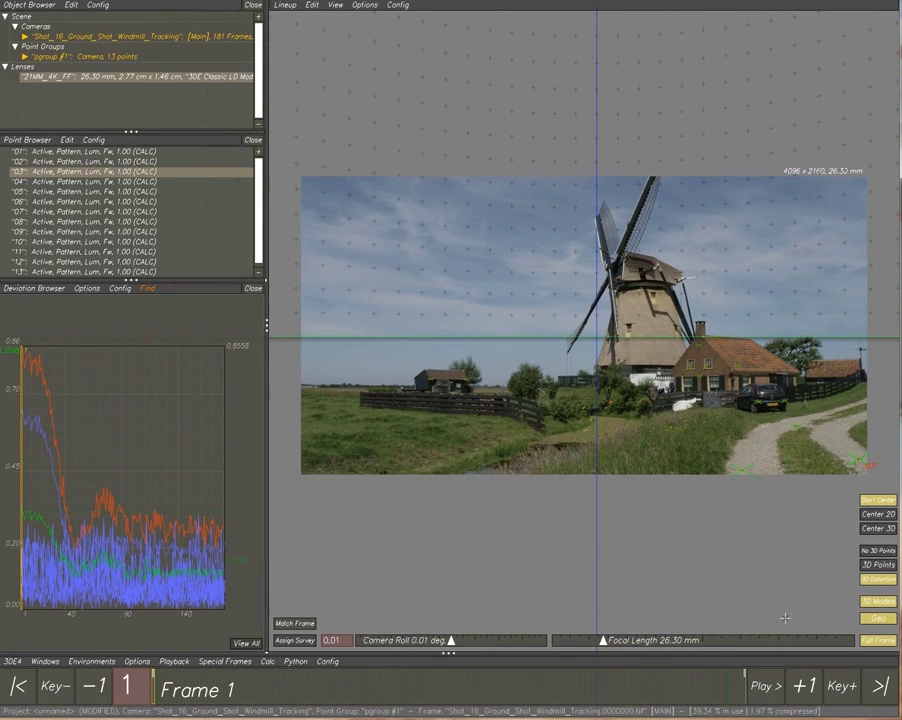
{"action": "mouse_move", "coordinate": [727, 692]}
{"action": "left_mouse_down"}
{"action": "mouse_move", "coordinate": [670, 692]}
{"action": "mouse_move", "coordinate": [745, 692]}
{"action": "mouse_move", "coordinate": [93, 686]}
{"action": "left_mouse_up"}
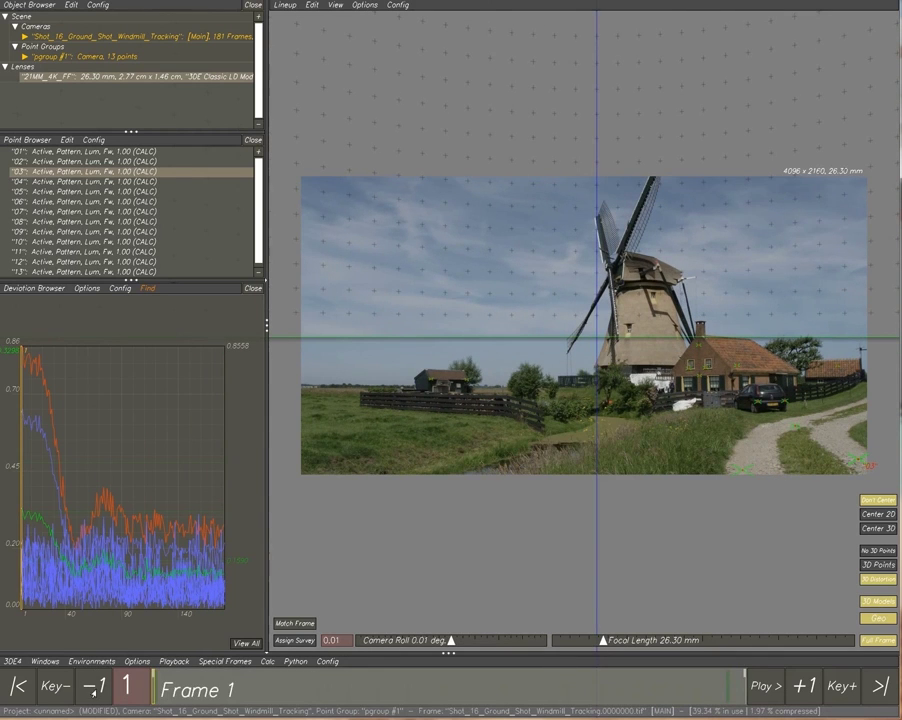
Show the 3D Orientation view and set the project's far clipping plane to 1000000 cm and grid size to 100 cm
{"action": "key", "text": "F6"}
{"action": "scroll", "coordinate": [613, 372], "scroll_direction": "up", "scroll_amount": 3}
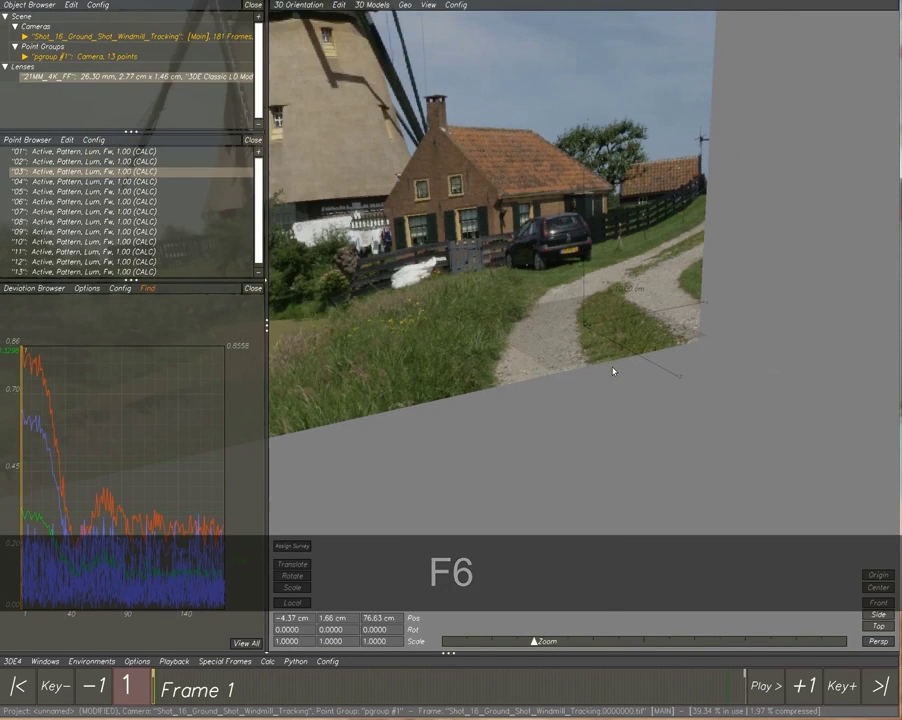
{"action": "scroll", "coordinate": [613, 372], "scroll_direction": "down", "scroll_amount": 5}
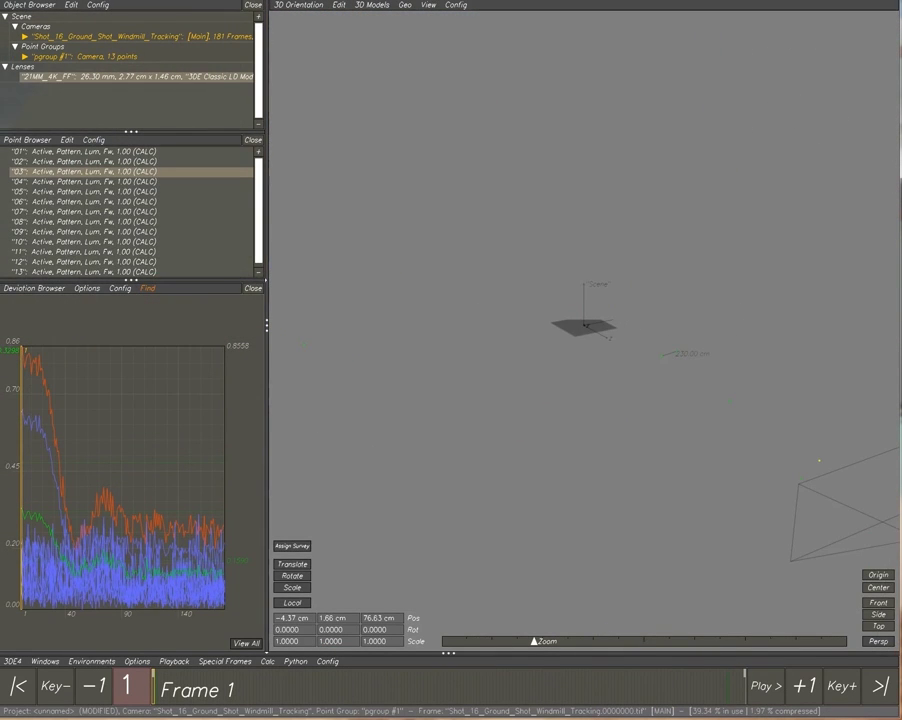
{"action": "left_click", "coordinate": [900, 368]}
{"action": "left_click", "coordinate": [668, 410]}
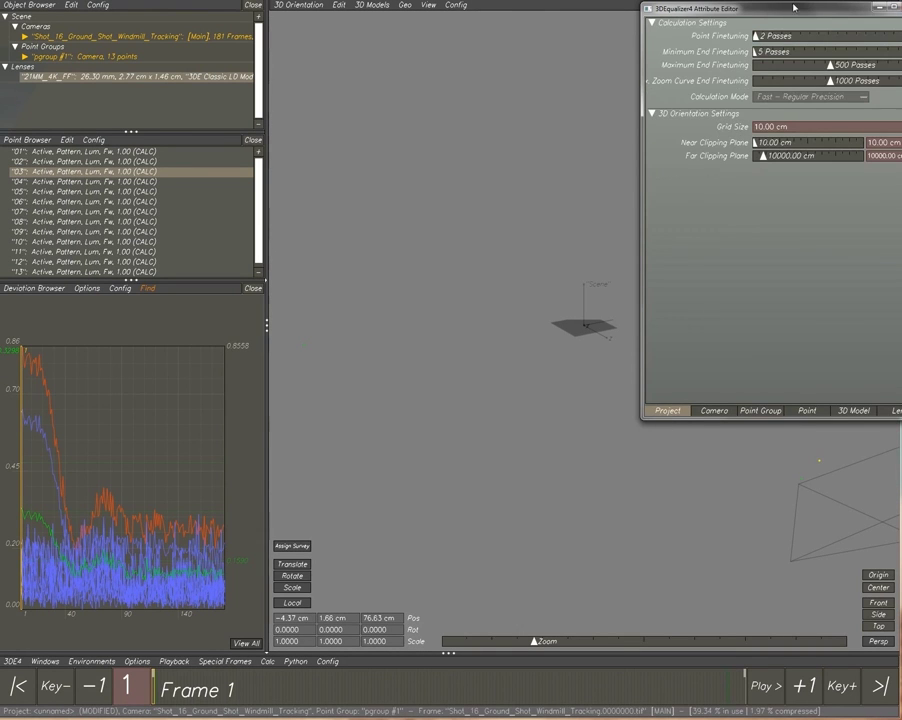
{"action": "left_click_drag", "start_coordinate": [792, 13], "coordinate": [770, 14]}
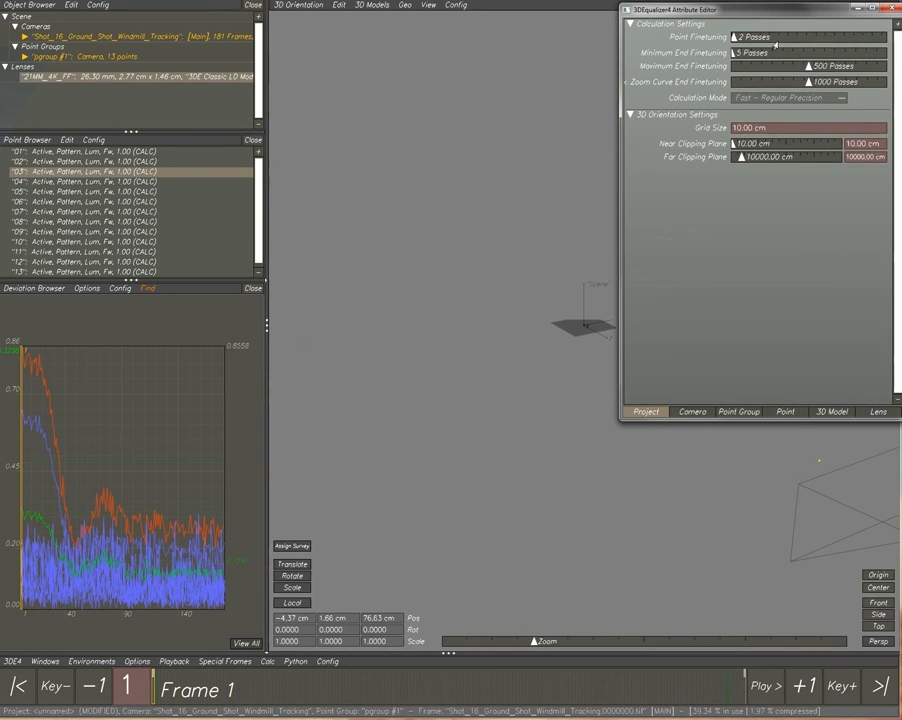
{"action": "left_click", "coordinate": [868, 159]}
{"action": "key", "text": "Return"}
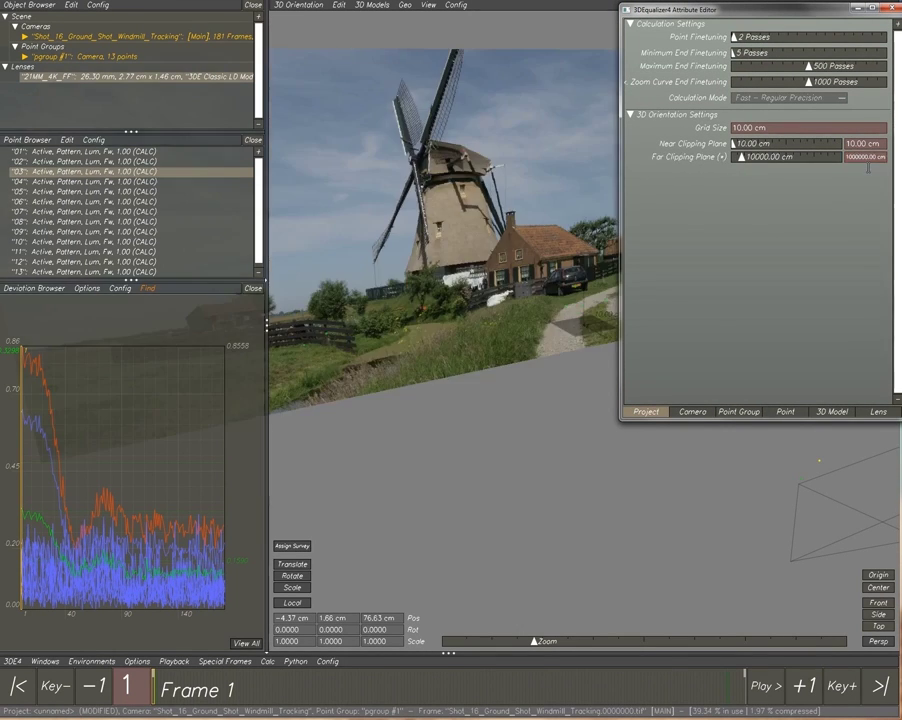
{"action": "type", "text": "0"}
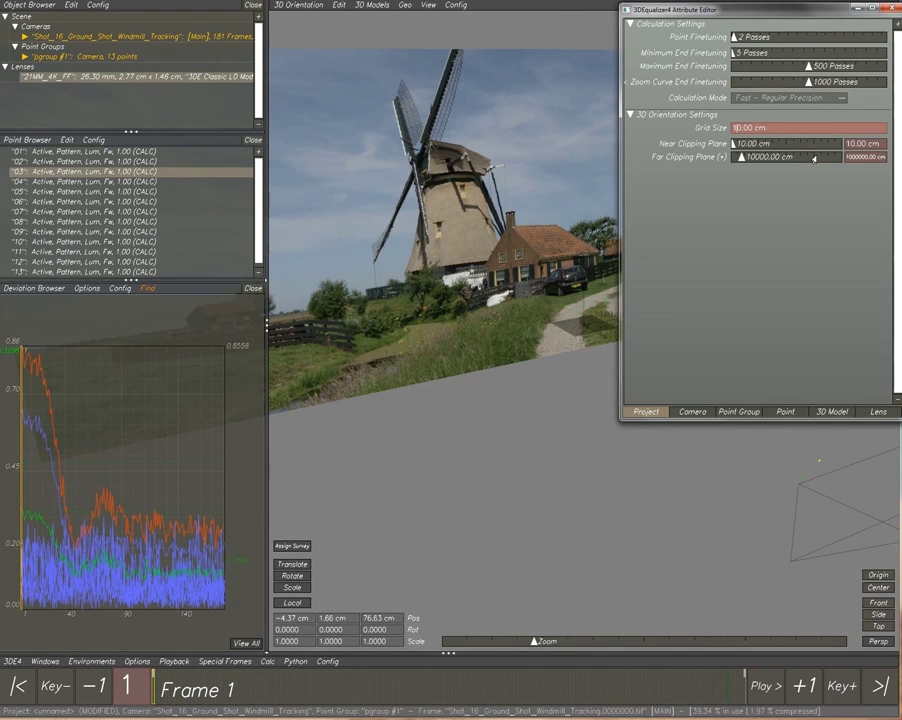
{"action": "key", "text": "Return"}
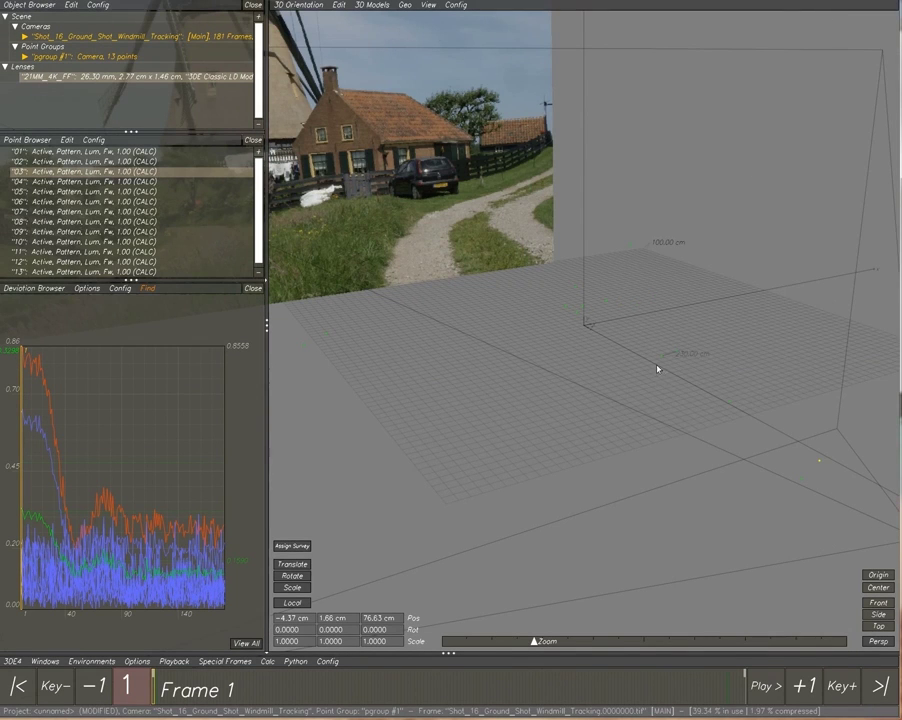
Orbit to view the scene from behind the camera and scrub to frame 68 to examine the solved camera motion
{"action": "scroll", "coordinate": [657, 369], "scroll_direction": "down", "scroll_amount": 2}
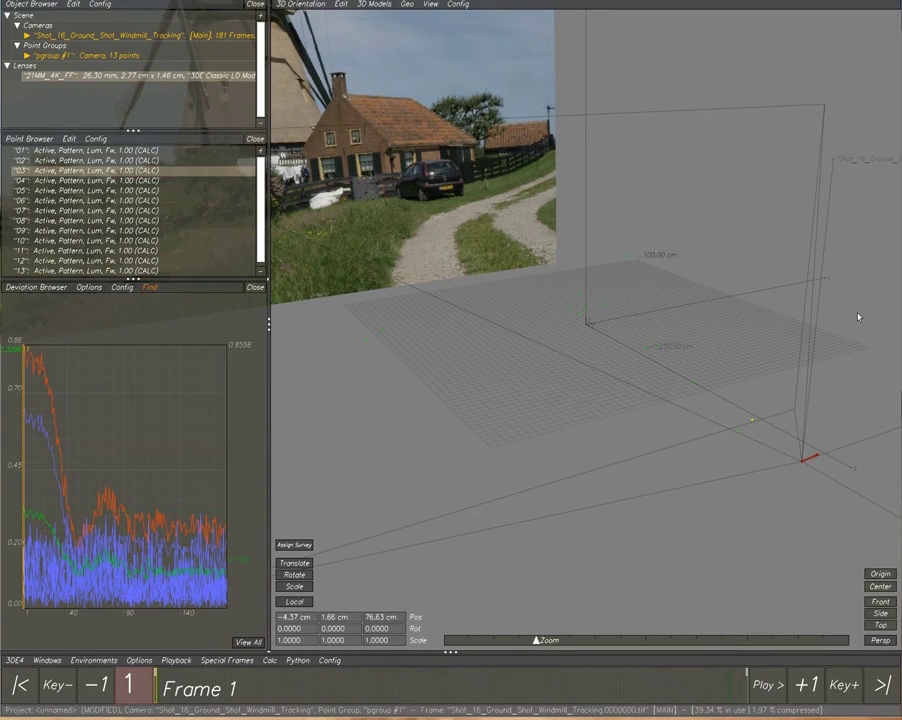
{"action": "middle_click_drag", "start_coordinate": [866, 324], "coordinate": [842, 306]}
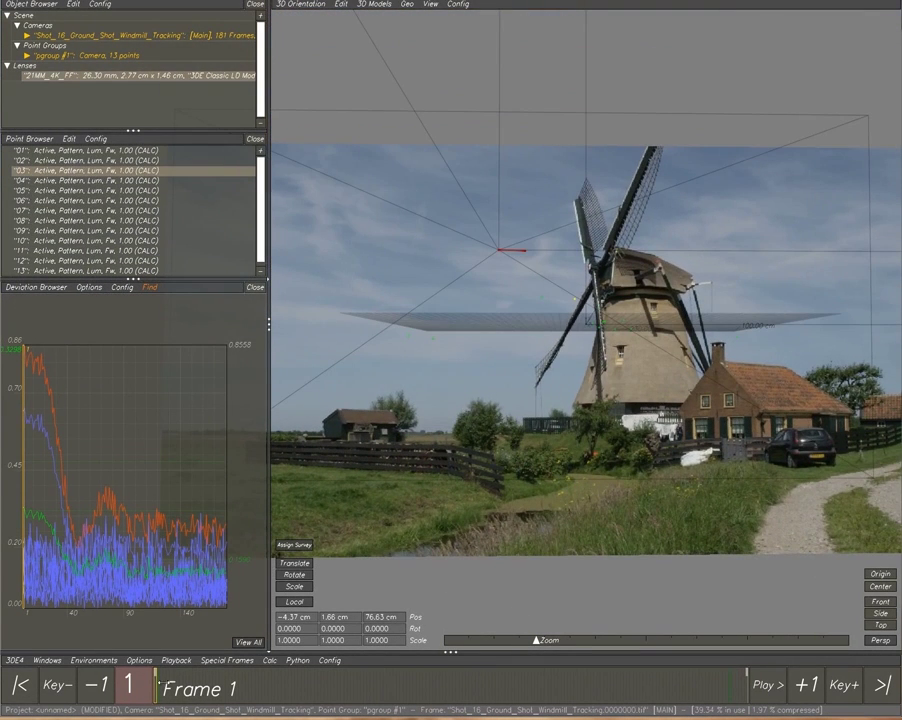
{"action": "mouse_move", "coordinate": [160, 686]}
{"action": "left_mouse_down"}
{"action": "mouse_move", "coordinate": [533, 686]}
{"action": "mouse_move", "coordinate": [319, 686]}
{"action": "left_mouse_up"}
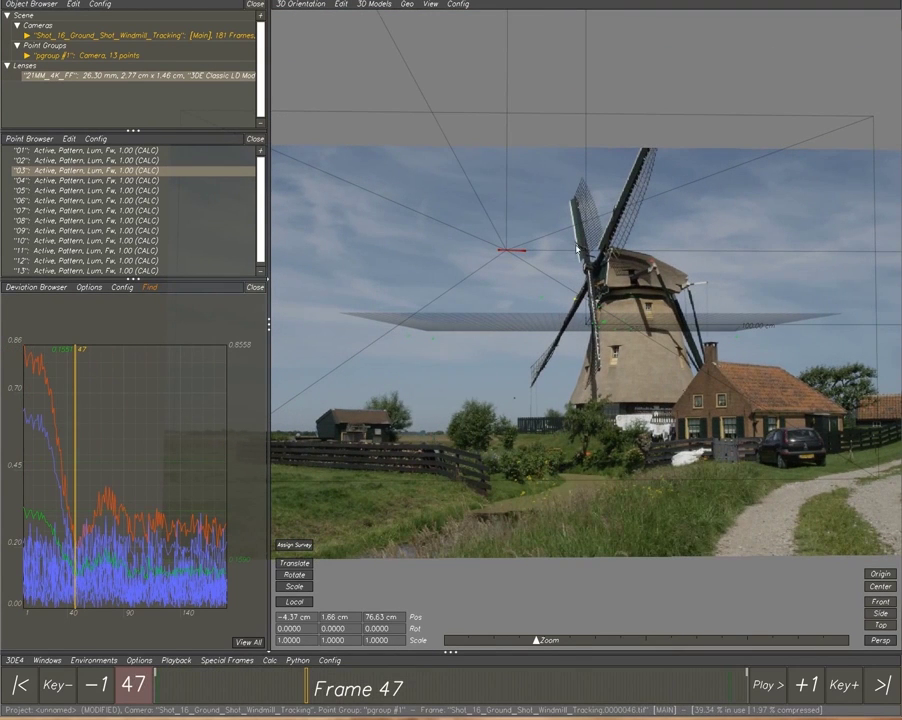
{"action": "mouse_move", "coordinate": [172, 688]}
{"action": "left_mouse_down"}
{"action": "mouse_move", "coordinate": [578, 692]}
{"action": "mouse_move", "coordinate": [376, 688]}
{"action": "left_mouse_up"}
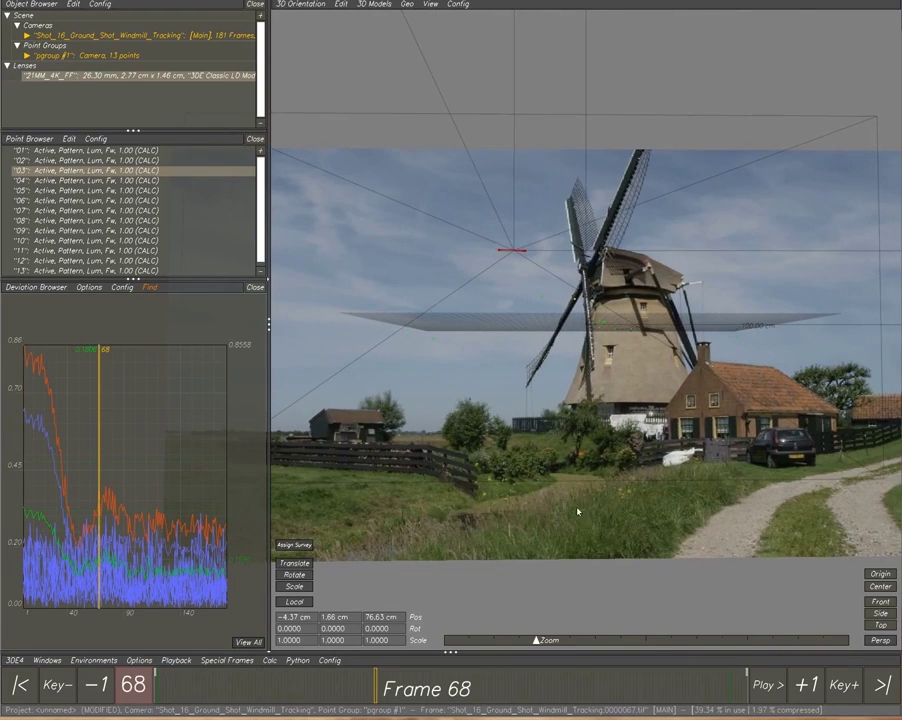
Select points 12 and 13 in the 3D scene and examine their distance constraint relative to the grid and camera
{"action": "left_click_drag", "start_coordinate": [614, 357], "coordinate": [602, 409], "text": "alt"}
{"action": "middle_click_drag", "start_coordinate": [602, 409], "coordinate": [599, 388], "text": "alt"}
{"action": "right_click_drag", "start_coordinate": [597, 354], "coordinate": [649, 336], "text": "alt"}
{"action": "middle_click_drag", "start_coordinate": [649, 336], "coordinate": [714, 238], "text": "alt"}
{"action": "left_click_drag", "start_coordinate": [720, 222], "coordinate": [462, 333]}
{"action": "left_click_drag", "start_coordinate": [648, 360], "coordinate": [650, 233], "text": "alt"}
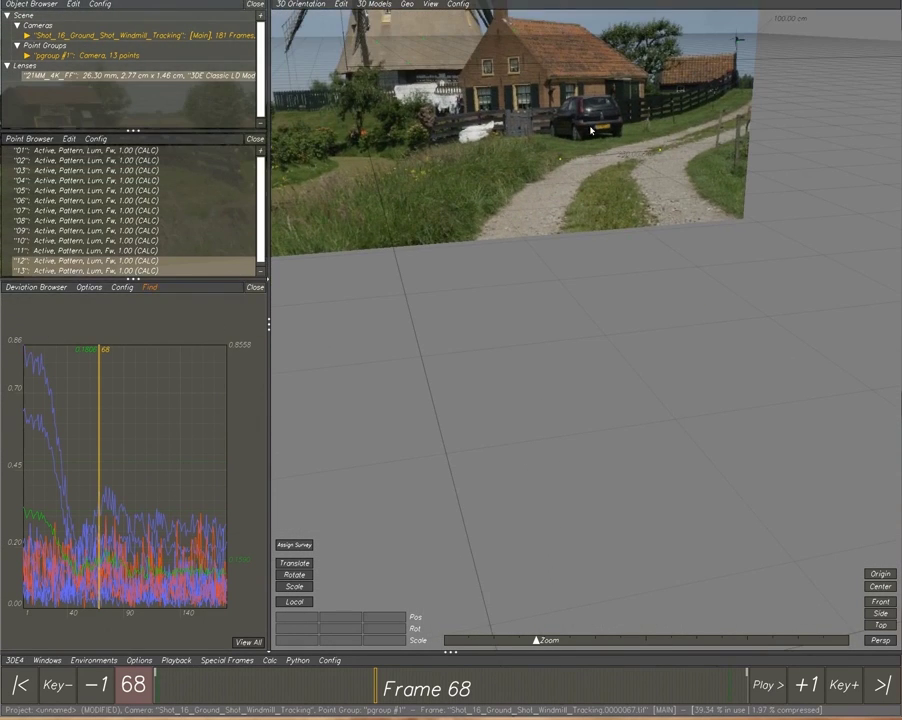
{"action": "left_click_drag", "start_coordinate": [541, 149], "coordinate": [664, 269], "text": "alt"}
{"action": "scroll", "coordinate": [666, 266], "scroll_direction": "down", "scroll_amount": 12}
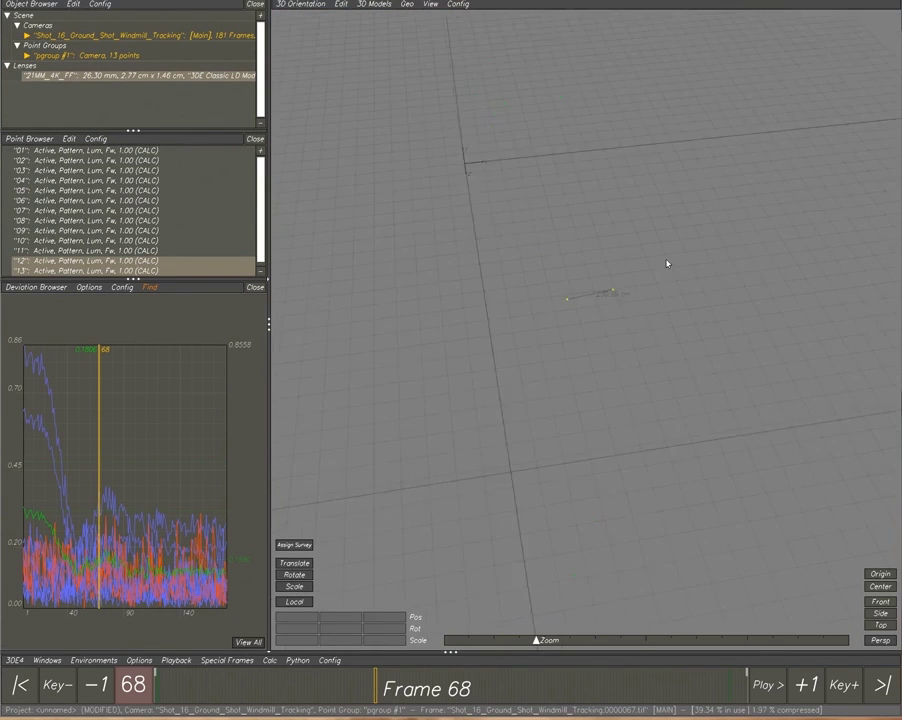
{"action": "scroll", "coordinate": [661, 278], "scroll_direction": "down", "scroll_amount": 5}
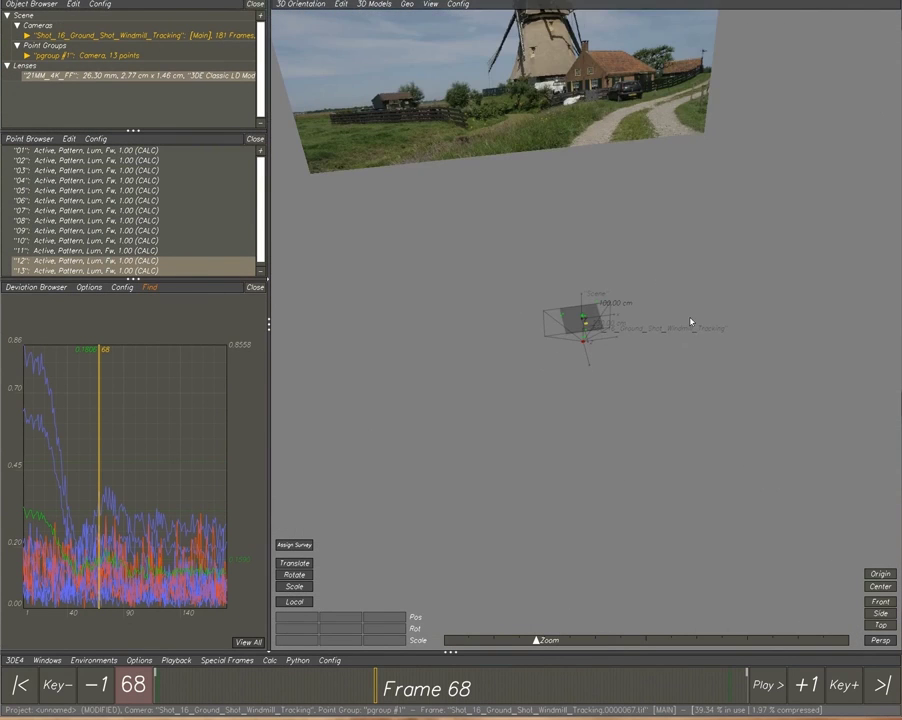
Deselect the points and scrub to frame 181 to examine the camera's movement from a distant view
{"action": "left_click", "coordinate": [692, 321]}
{"action": "left_click_drag", "start_coordinate": [694, 418], "coordinate": [685, 402], "text": "alt"}
{"action": "mouse_move", "coordinate": [317, 708]}
{"action": "left_mouse_down"}
{"action": "mouse_move", "coordinate": [185, 688]}
{"action": "mouse_move", "coordinate": [735, 688]}
{"action": "mouse_move", "coordinate": [158, 686]}
{"action": "mouse_move", "coordinate": [750, 686]}
{"action": "left_mouse_up"}
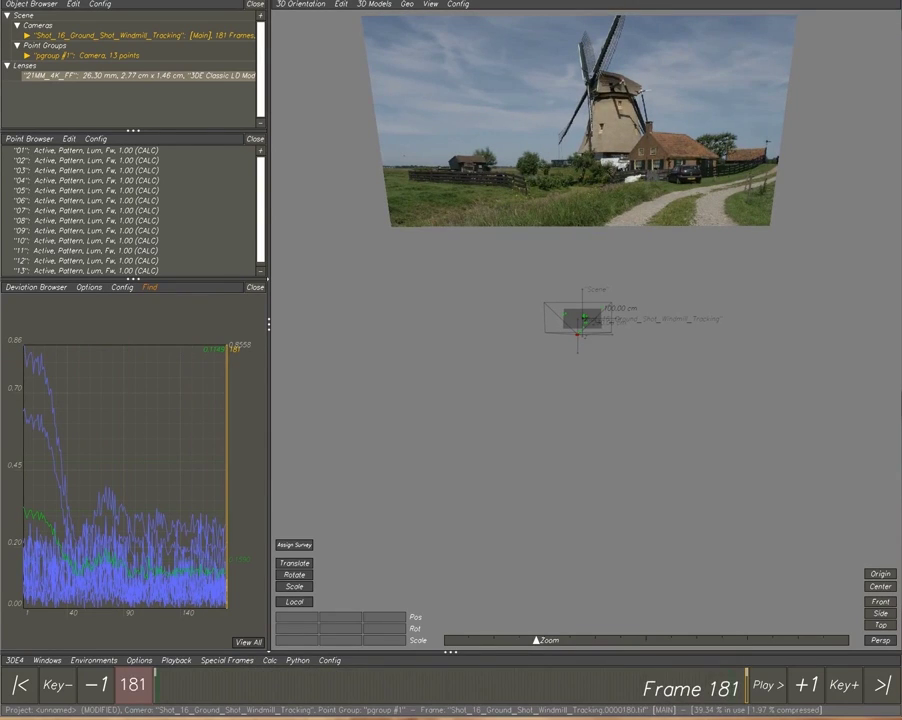